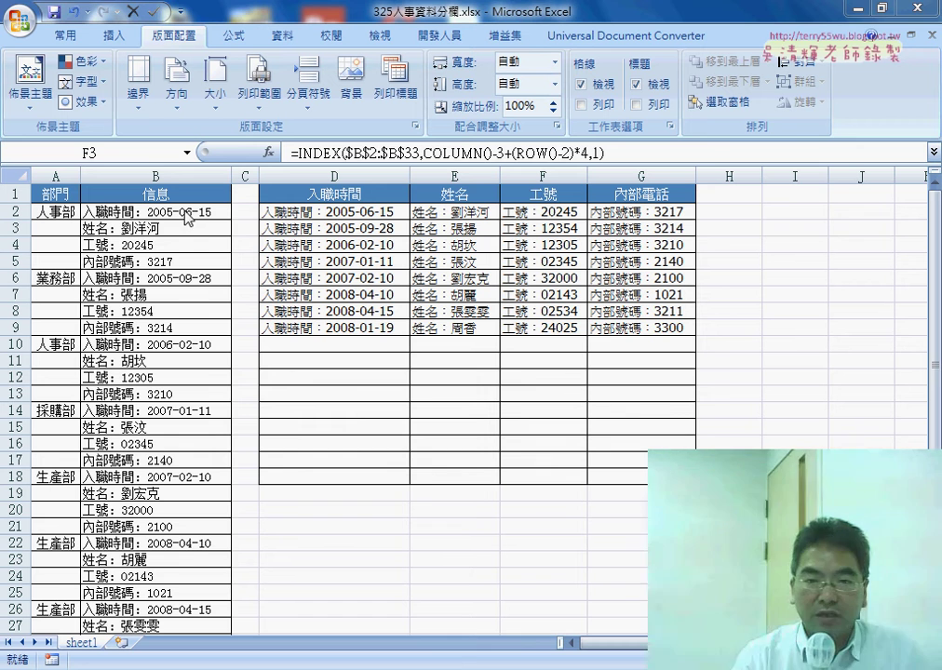
Step: Look over columns B and D–F, then select D2's INDEX formula body after the equals sign
click(163, 175)
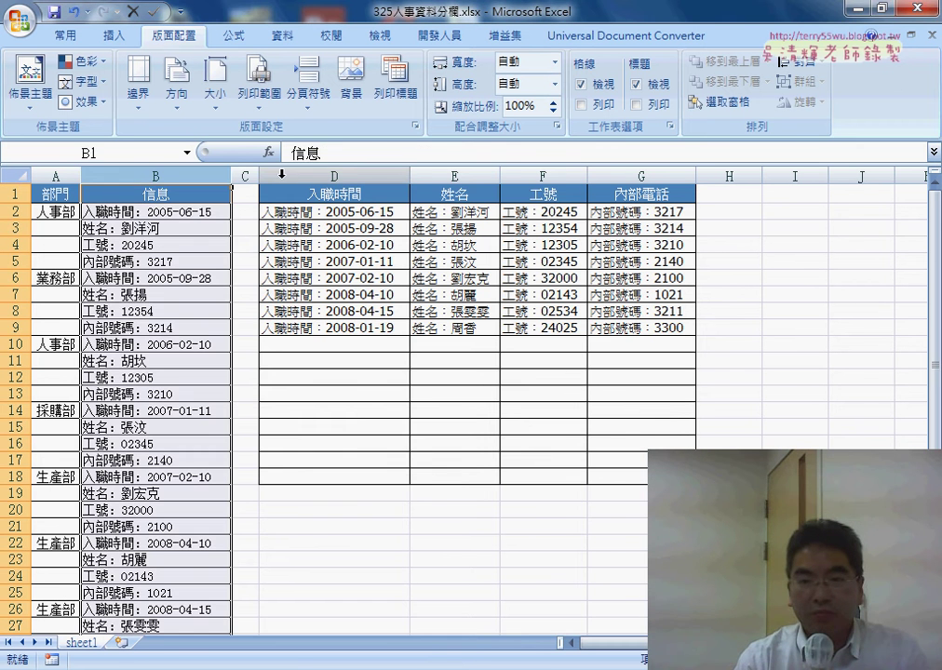
drag(334, 175, 543, 175)
click(321, 213)
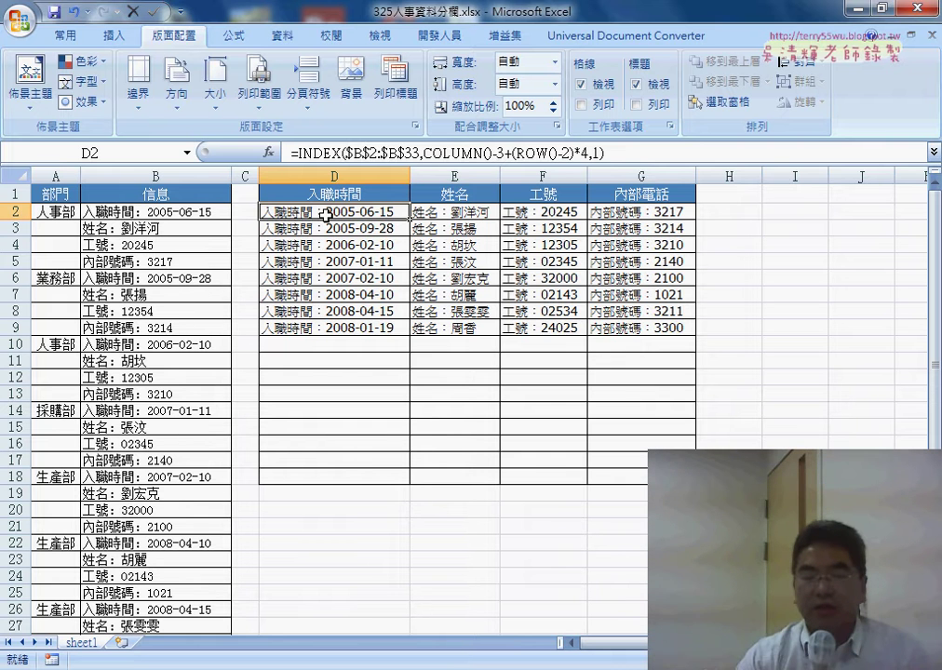
drag(296, 154, 636, 152)
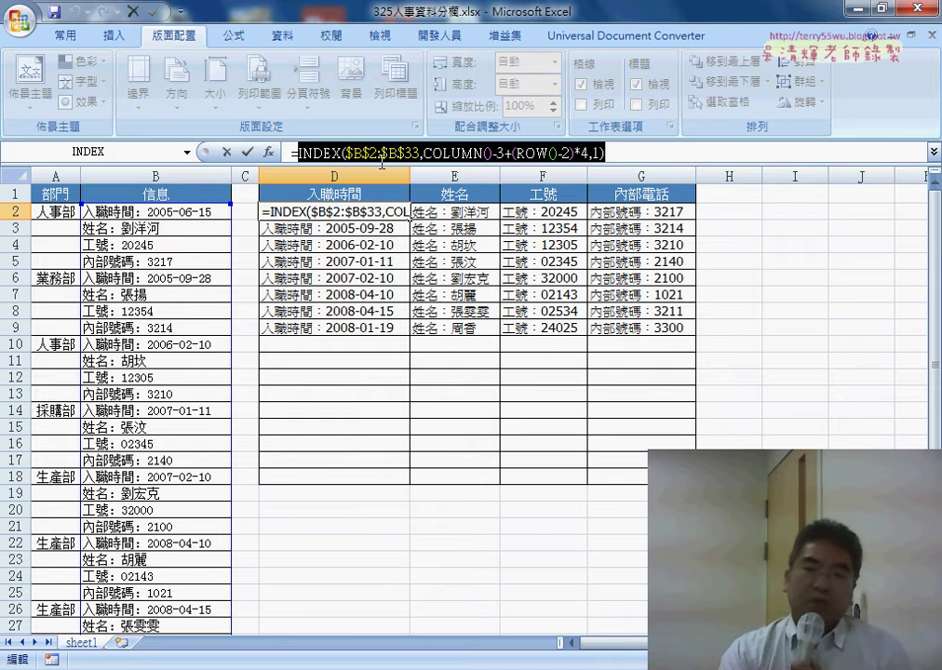
Step: Cut the INDEX formula out of D2 and list the Text (文字) functions in Insert Function
right_click(406, 151)
click(433, 158)
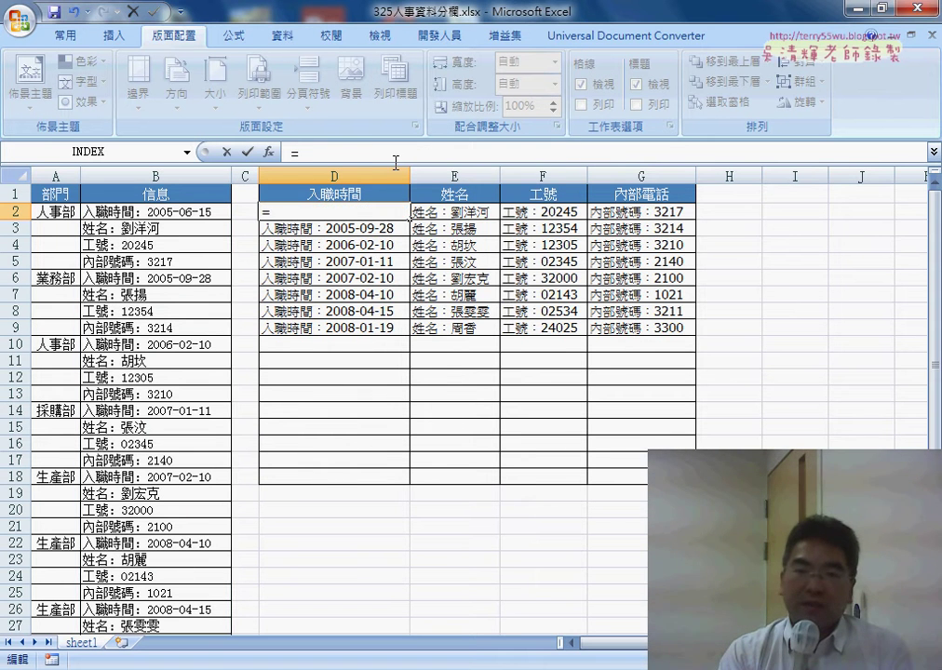
click(268, 151)
click(528, 247)
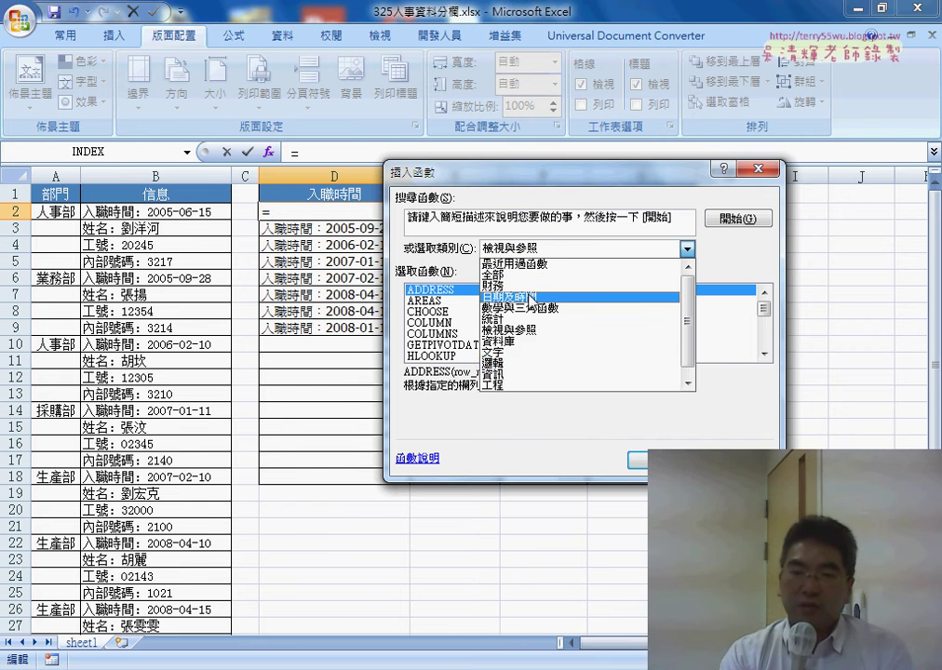
click(527, 358)
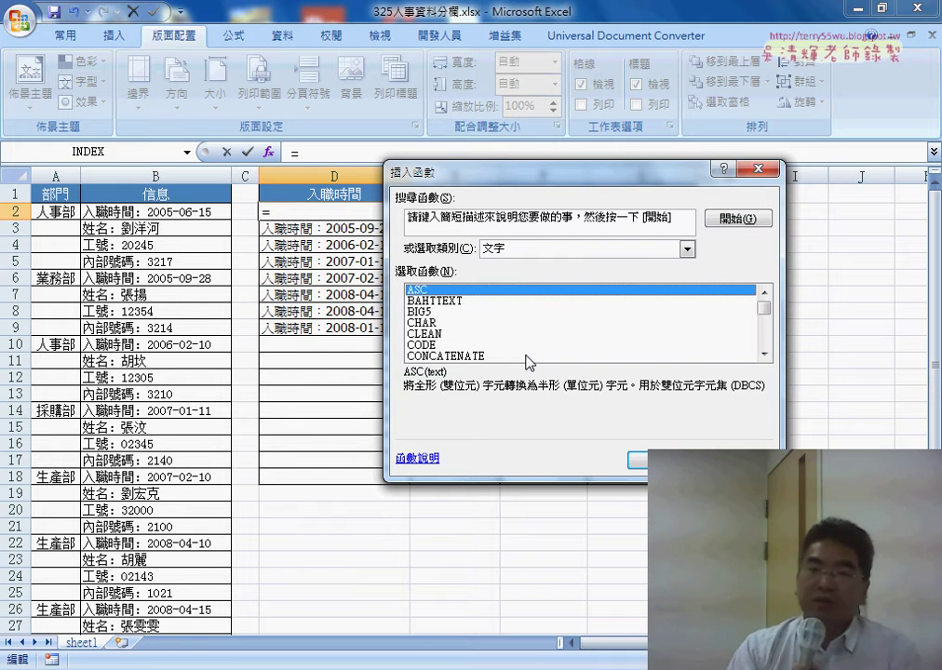
Step: Compare the REPLACE and MID descriptions, then insert REPLACE into D2
drag(763, 309, 765, 331)
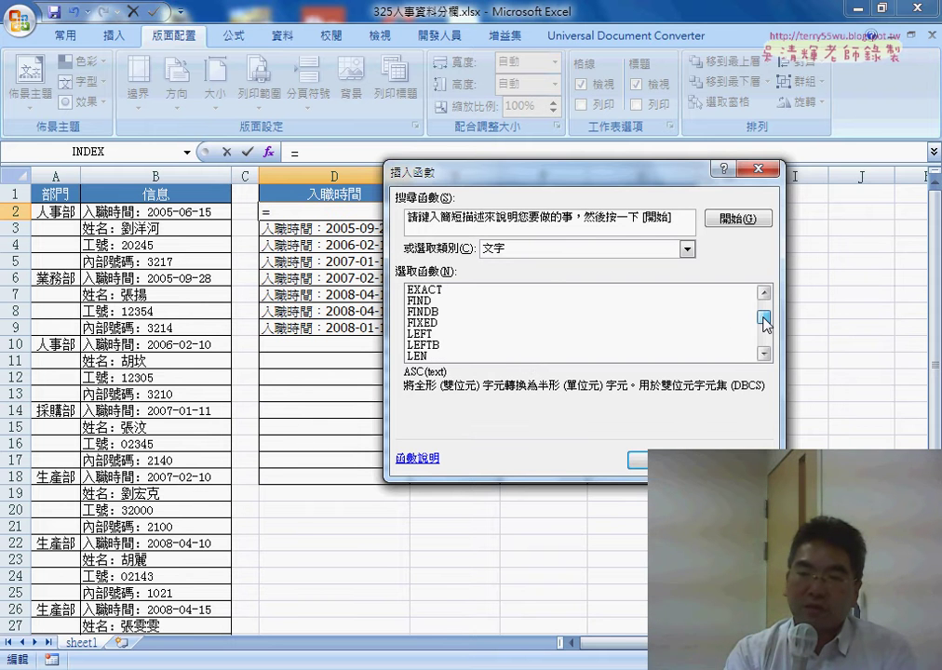
click(476, 333)
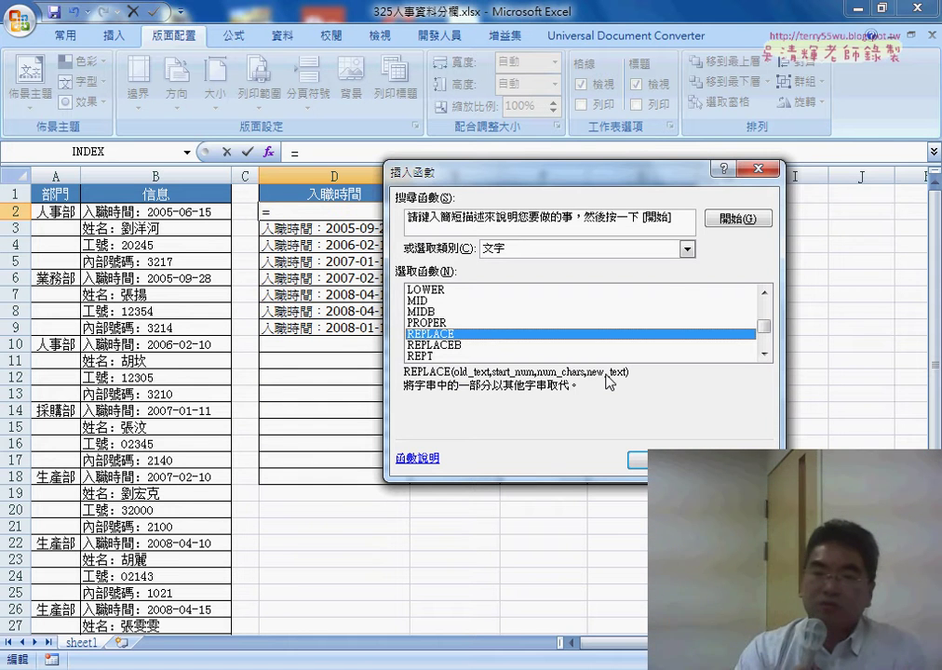
click(470, 300)
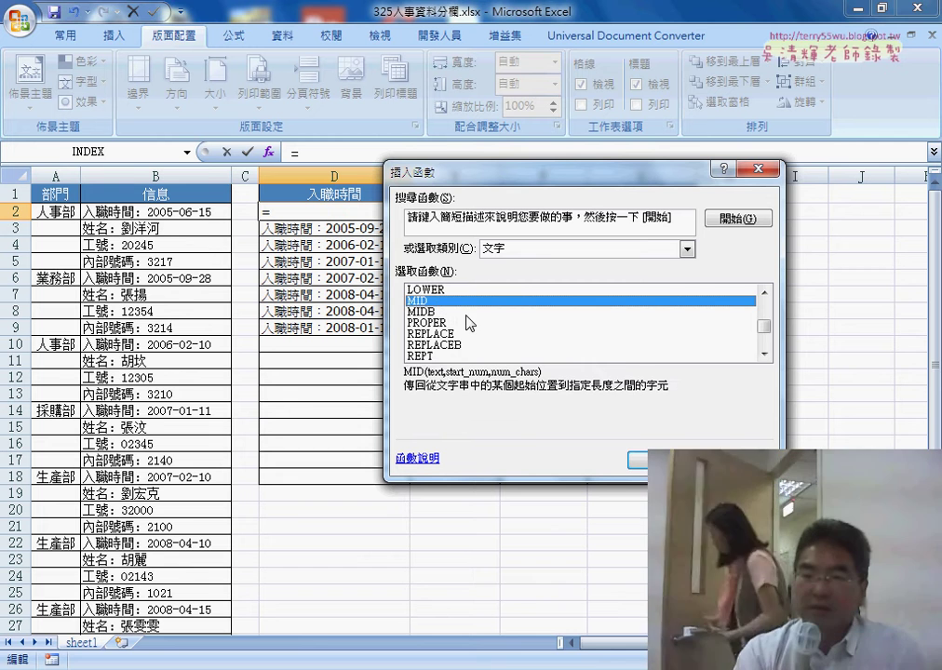
click(466, 334)
click(456, 301)
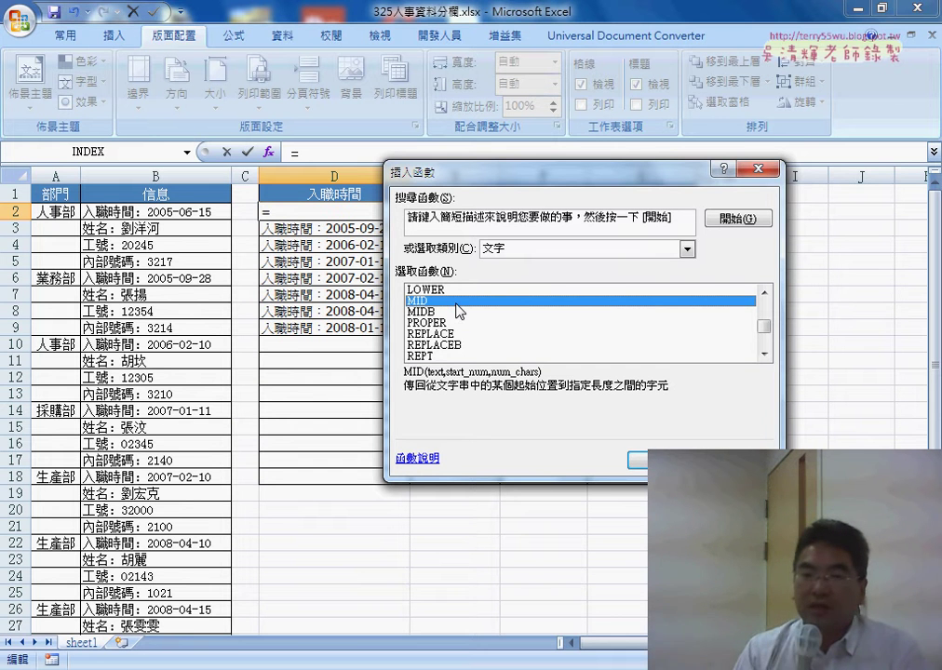
double_click(456, 332)
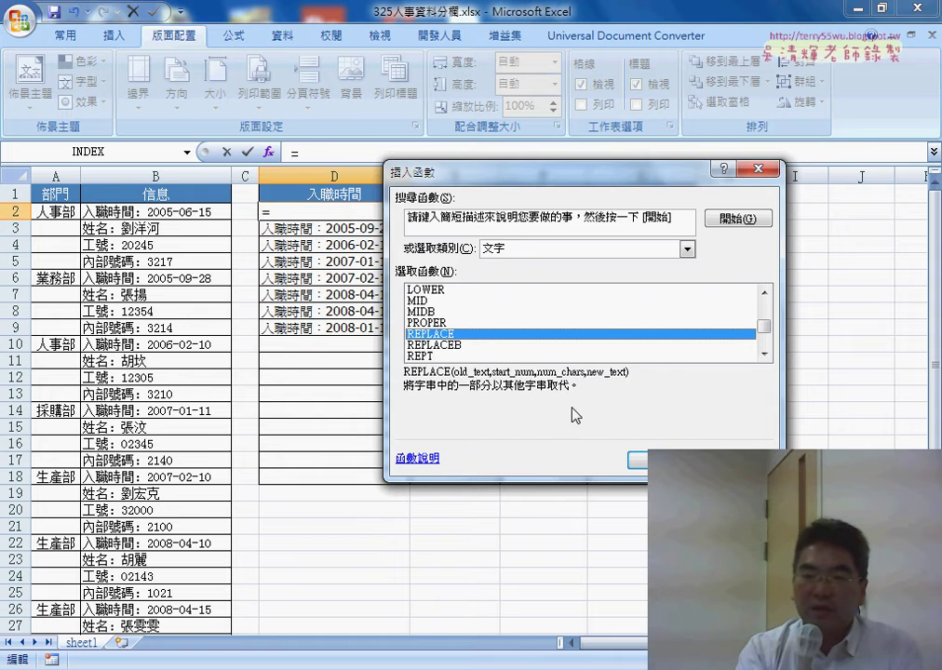
Step: Paste the INDEX lookup as REPLACE's Old_text and set Start_num to 1
drag(456, 195, 314, 278)
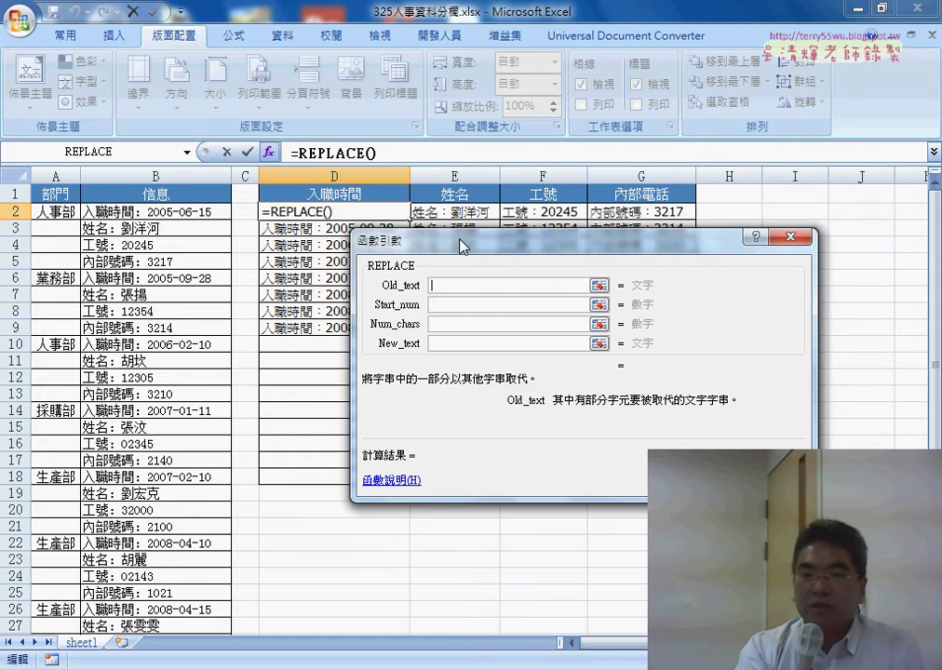
right_click(335, 321)
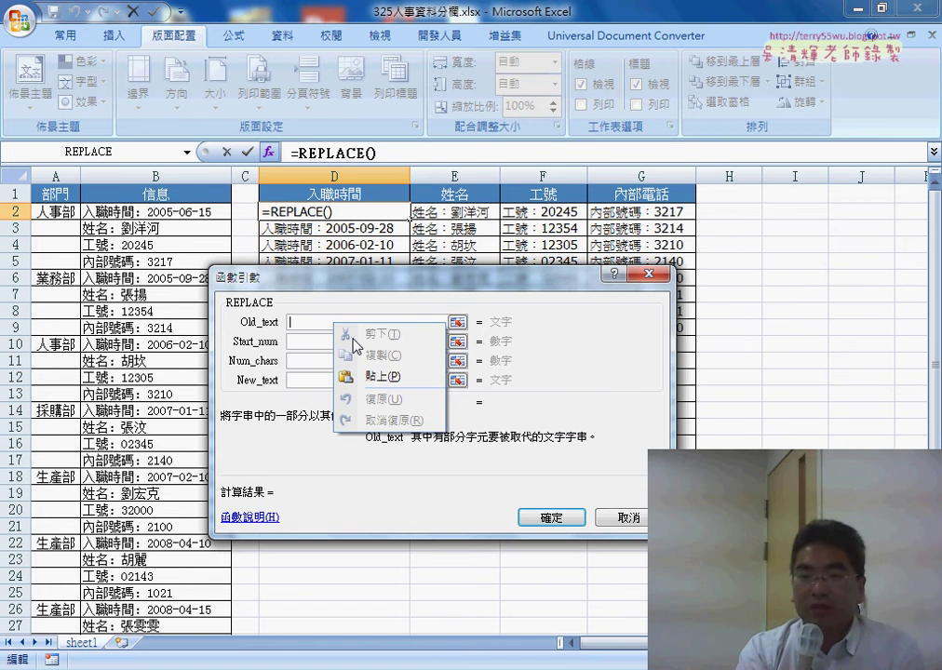
click(365, 372)
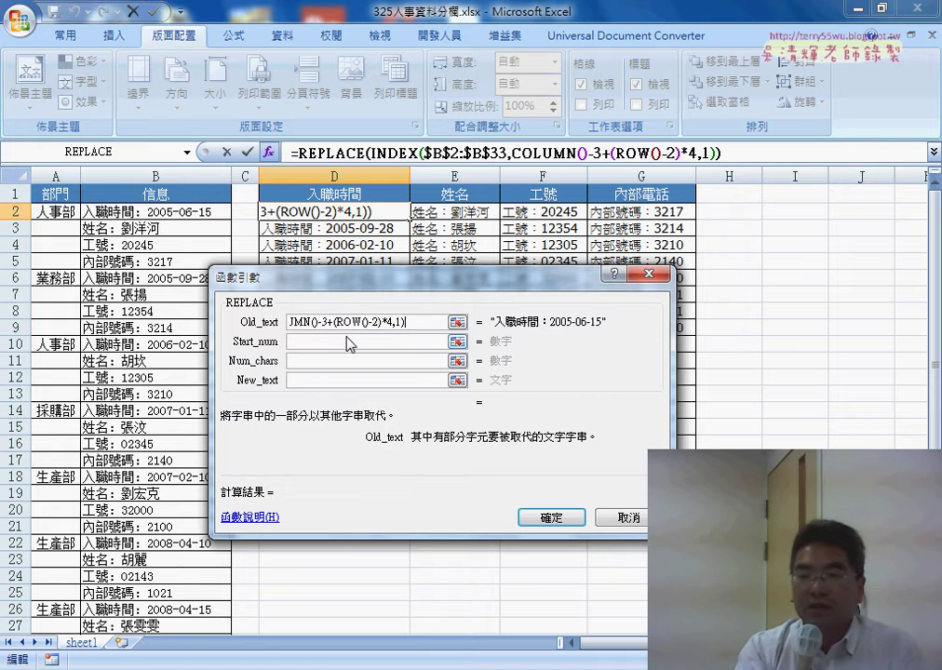
click(343, 342)
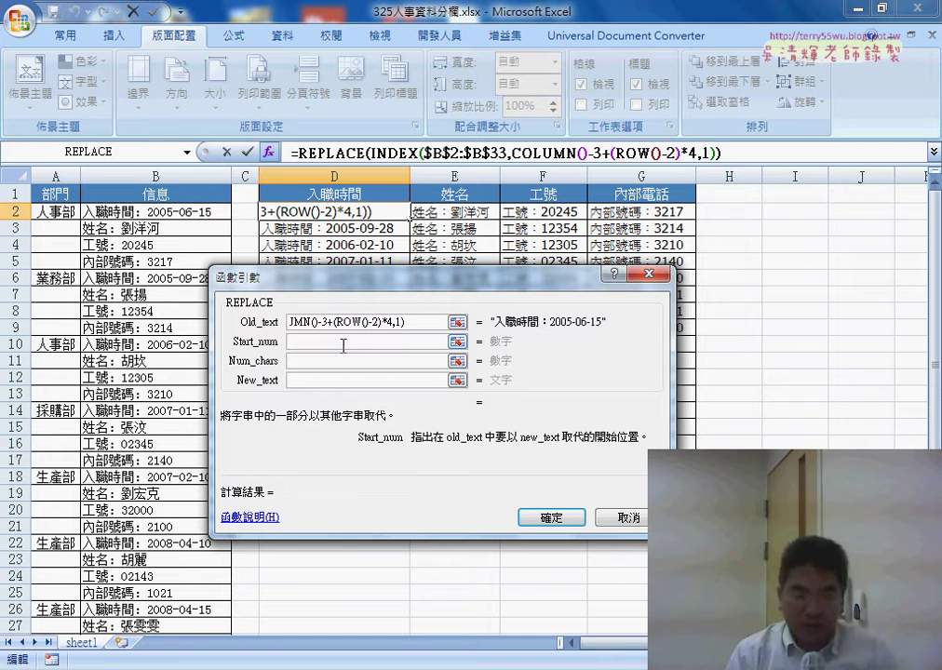
text(1)
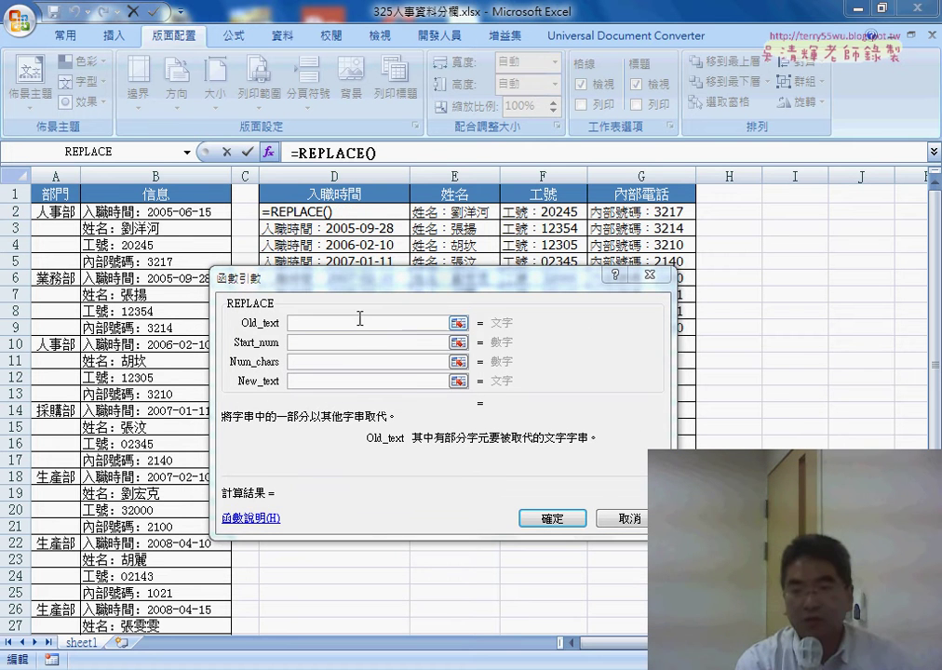
right_click(359, 319)
click(384, 377)
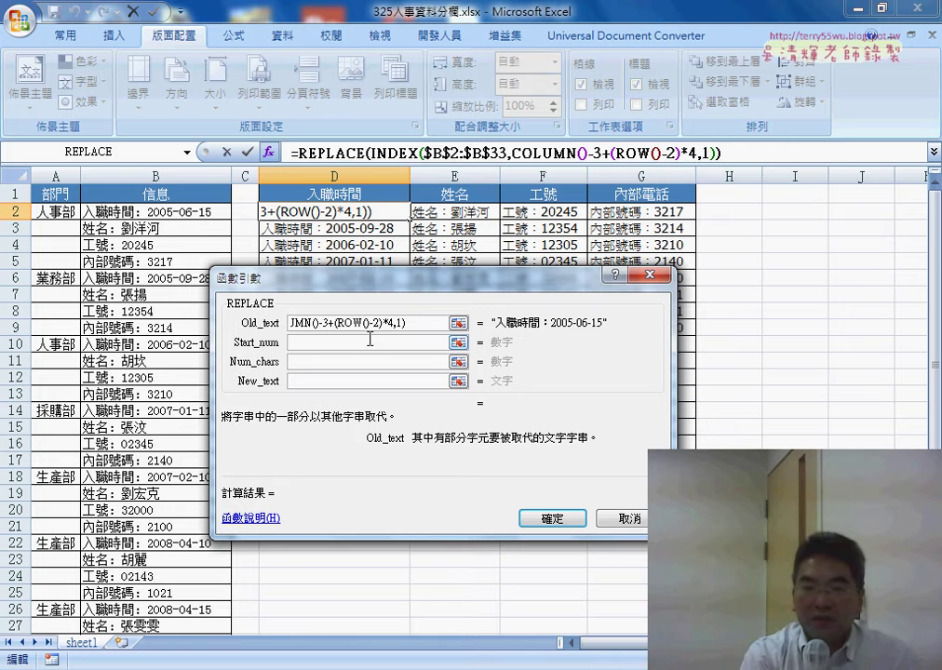
click(305, 344)
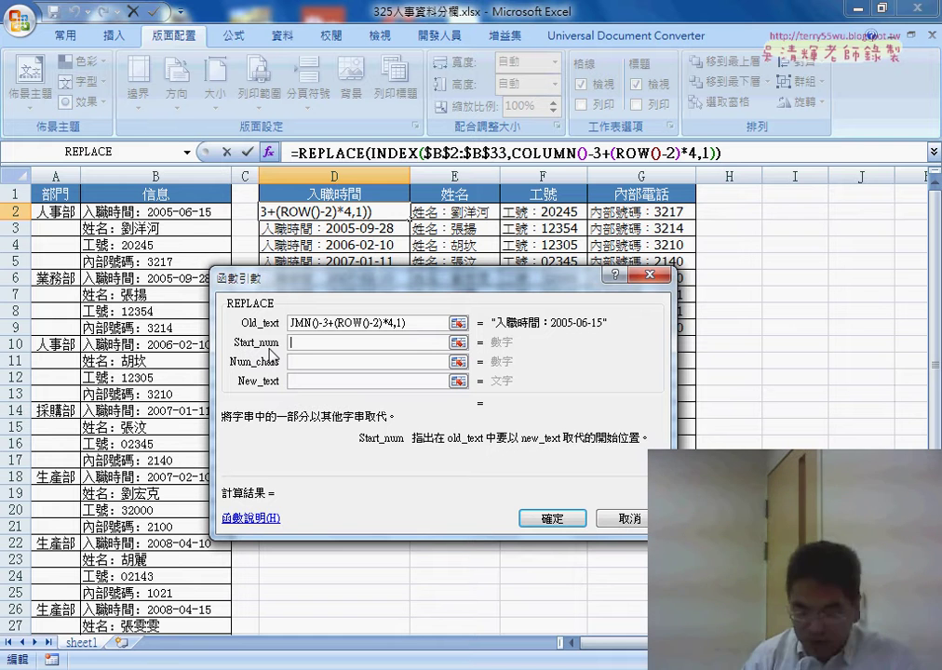
text(1)
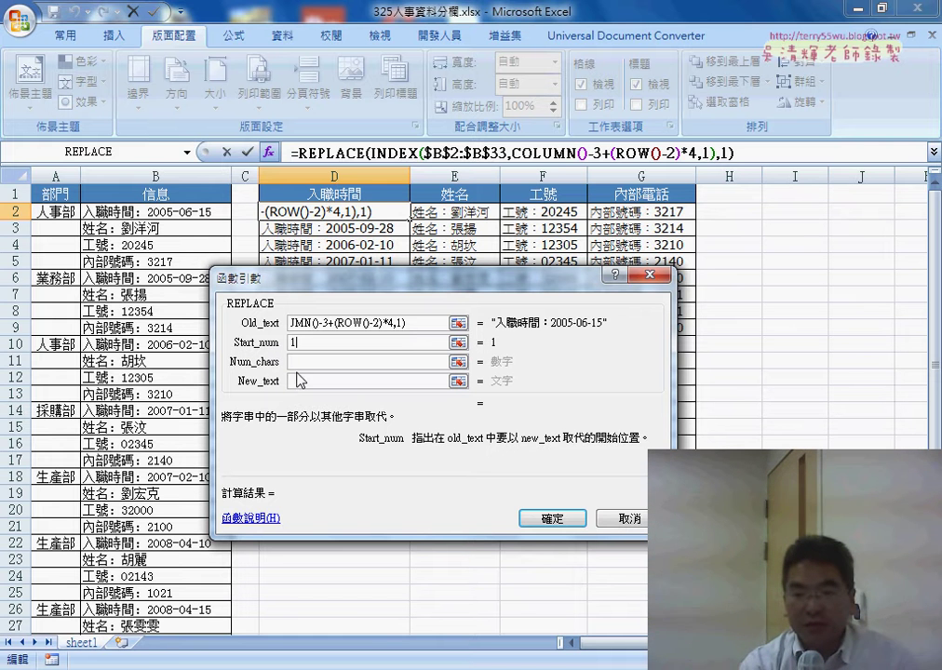
Step: Set REPLACE's Num_chars to LEN(D1)+1 to cover the header label and colon
click(291, 363)
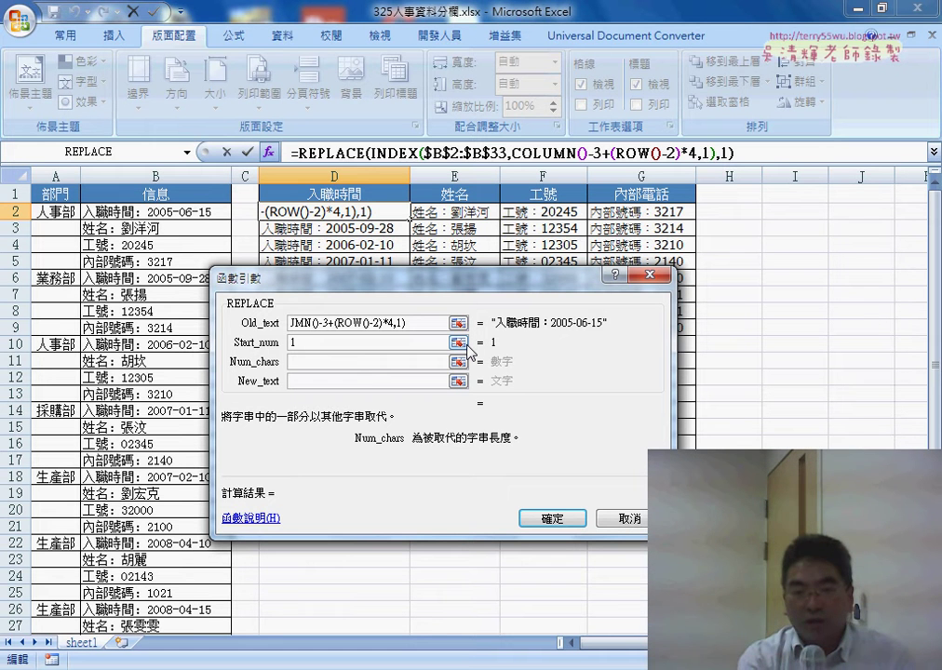
text(1)
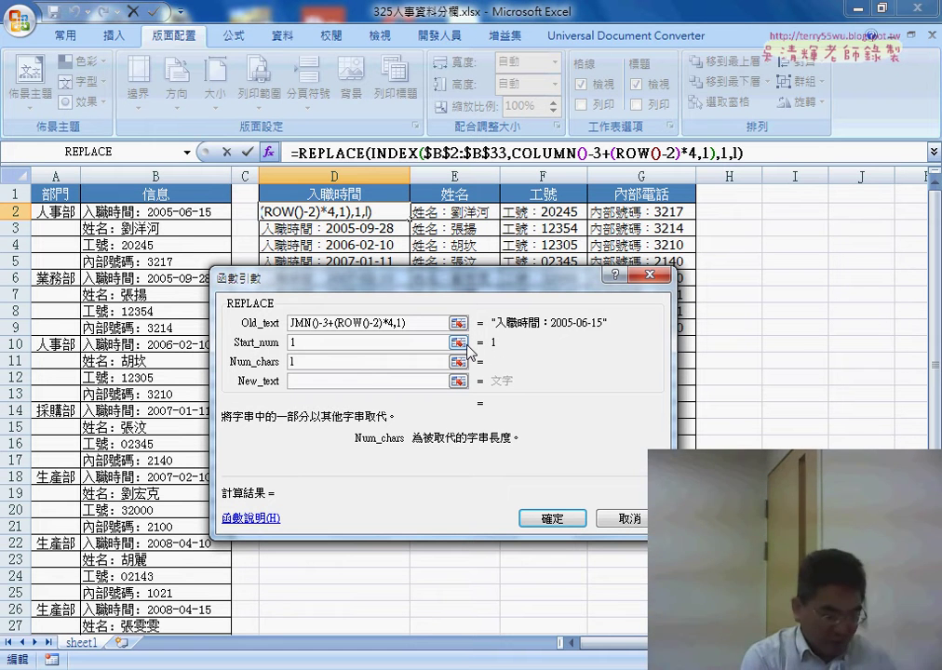
key(BackSpace)
text(len()
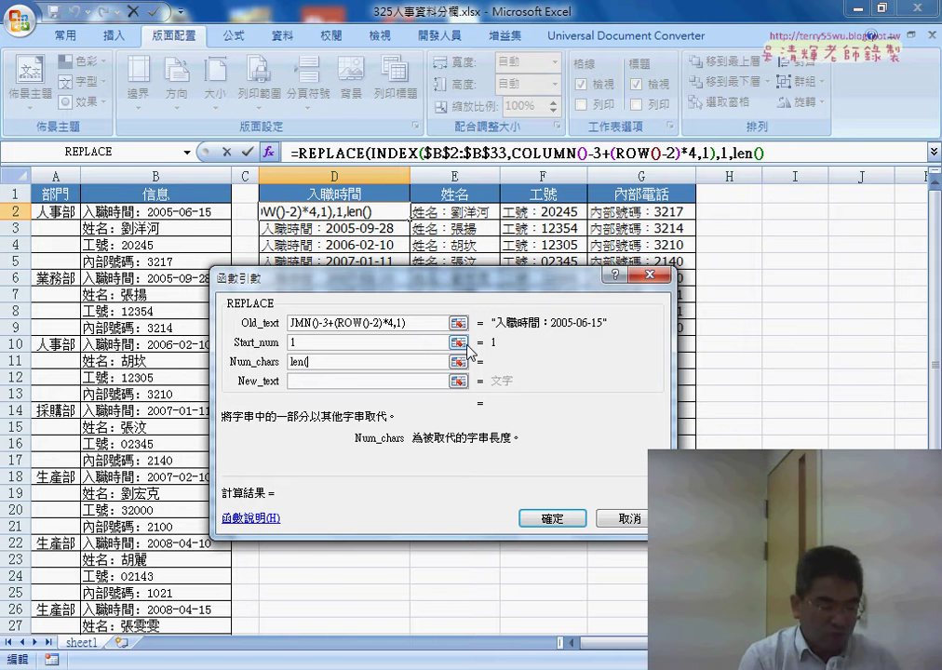
click(353, 200)
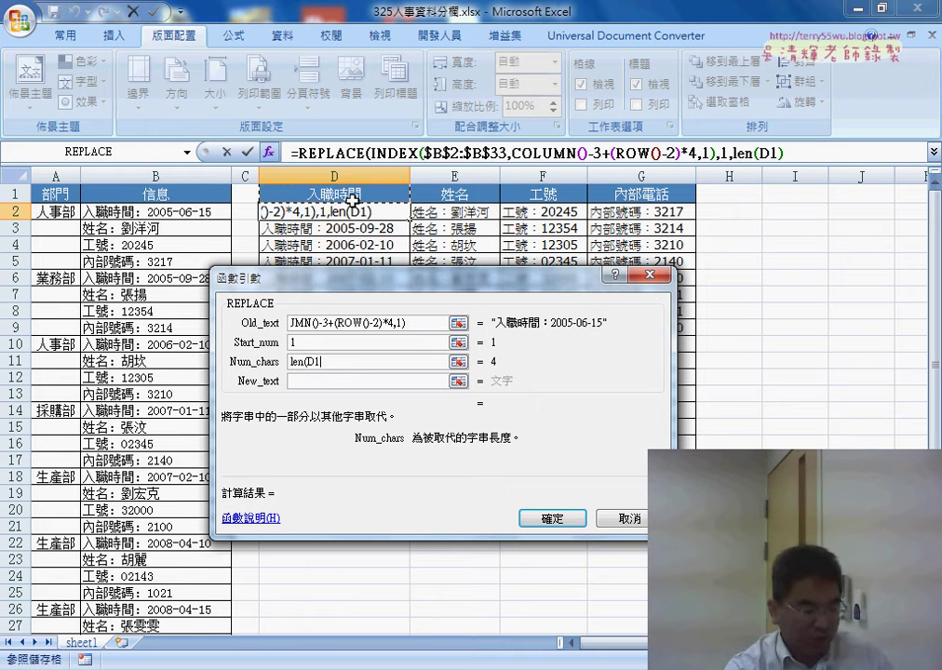
text())
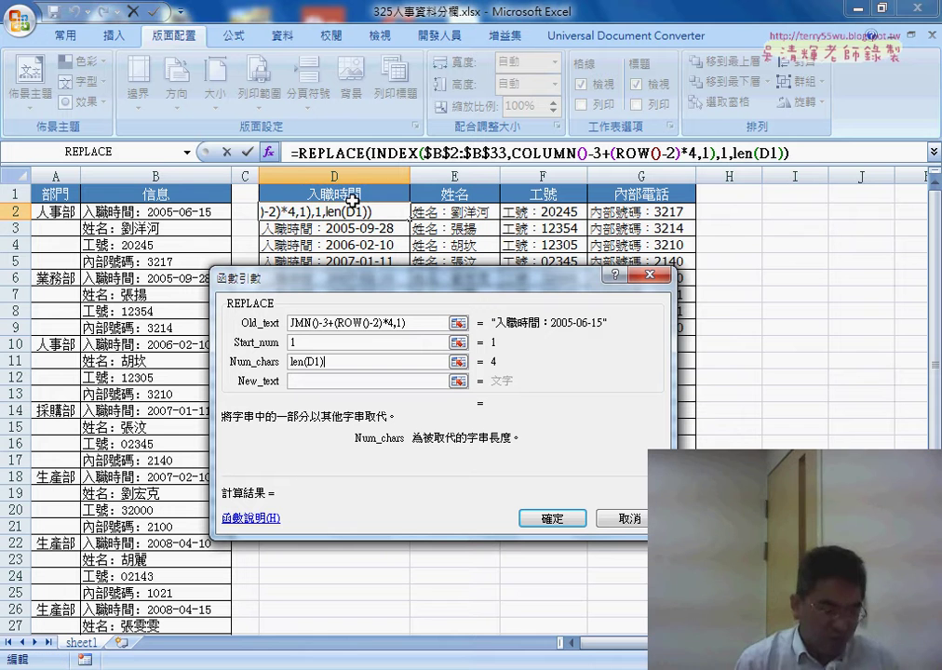
text(+1)
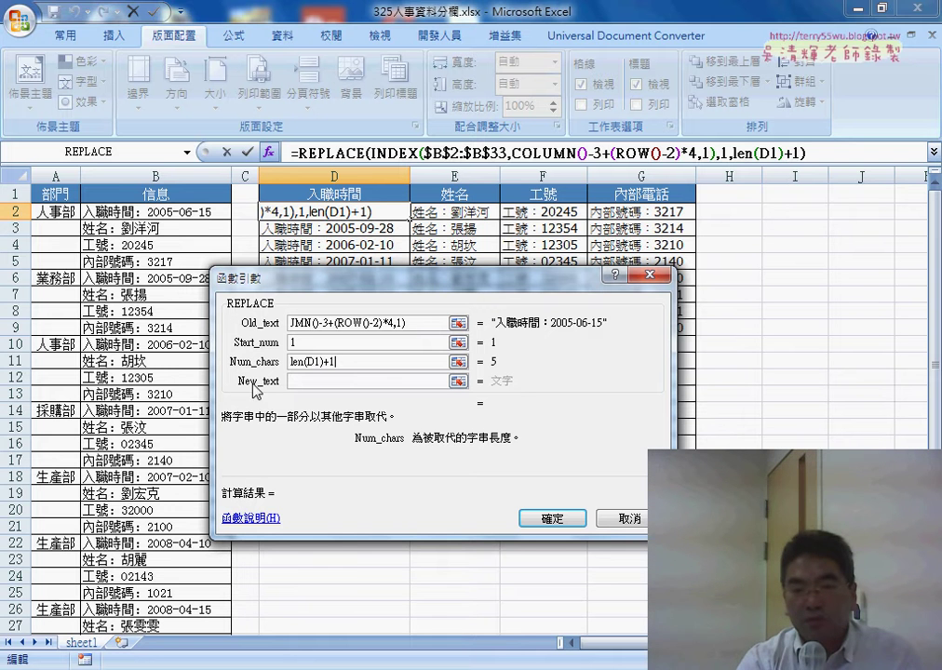
Step: Set New_text to "", change Num_chars to LEN(D$1)+1, and confirm the REPLACE formula
click(349, 382)
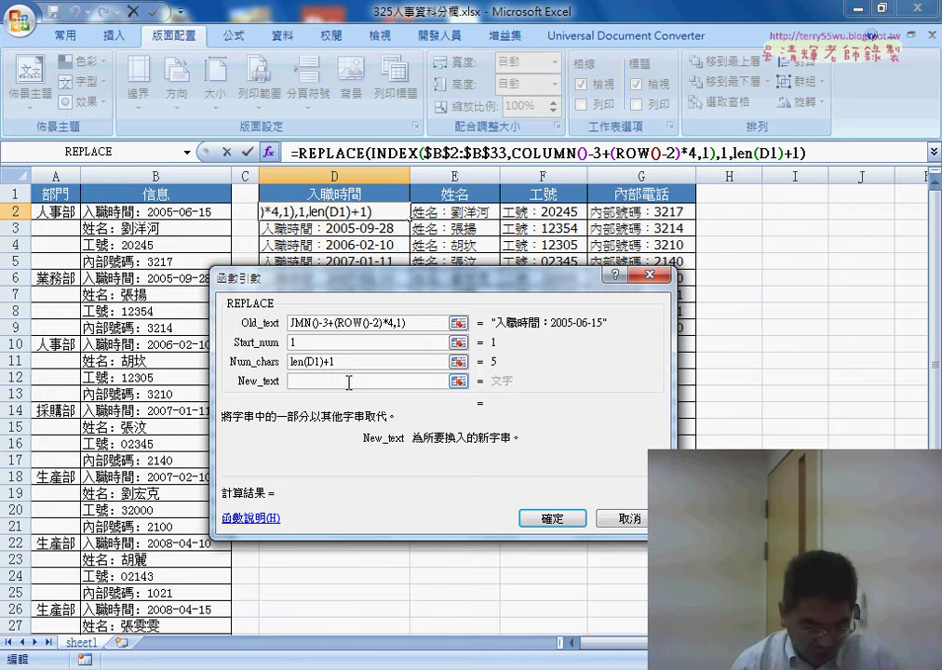
text(")
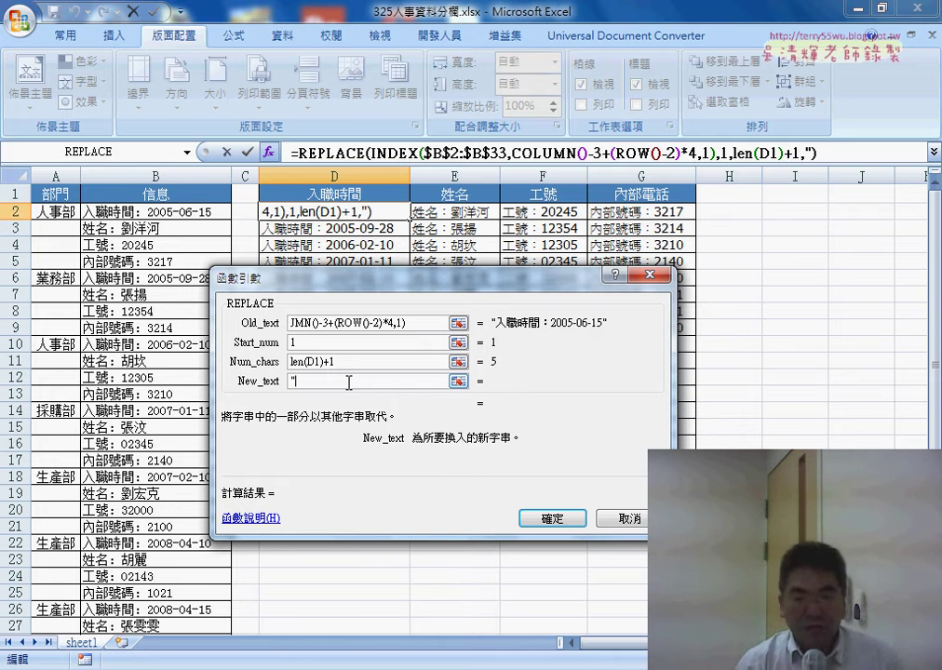
text(")
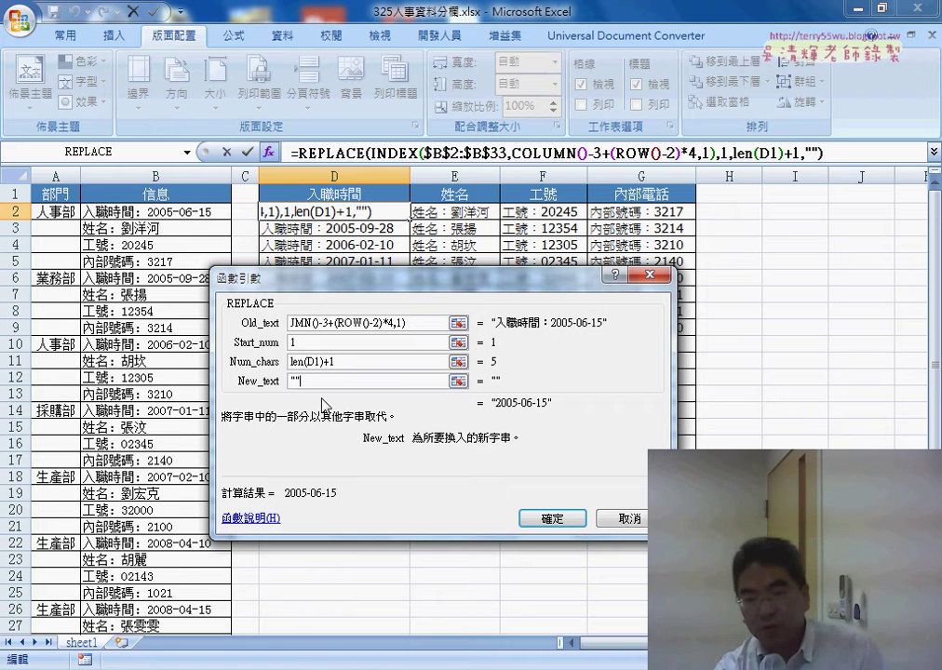
key(shift+Home)
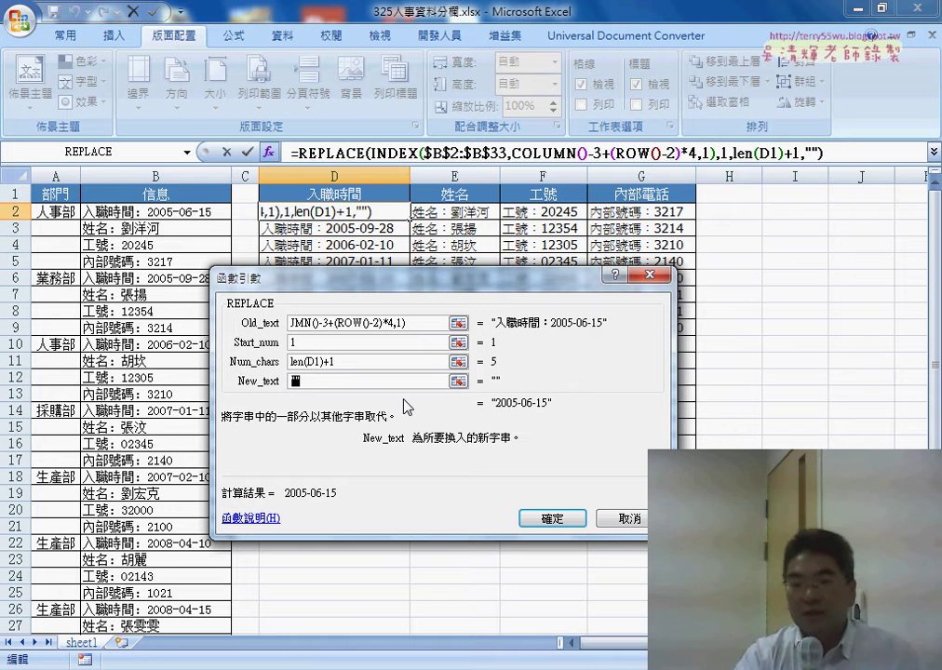
click(313, 362)
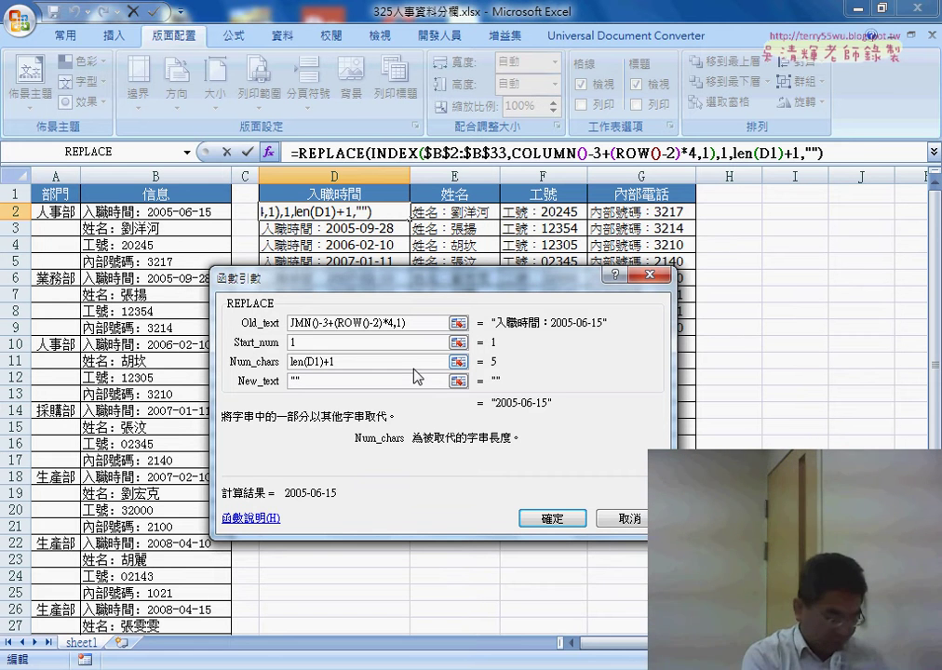
text($)
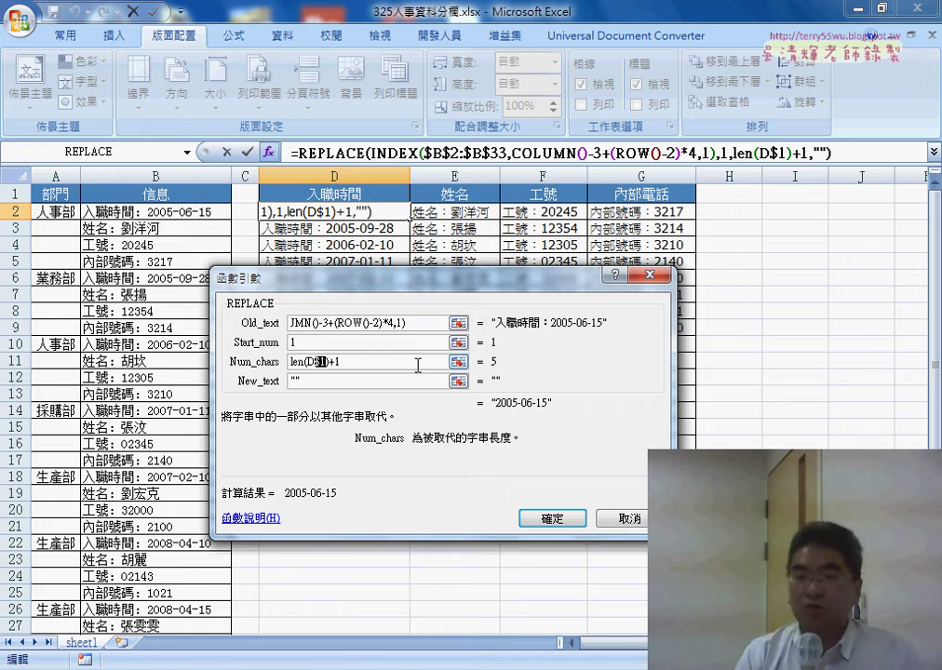
click(540, 520)
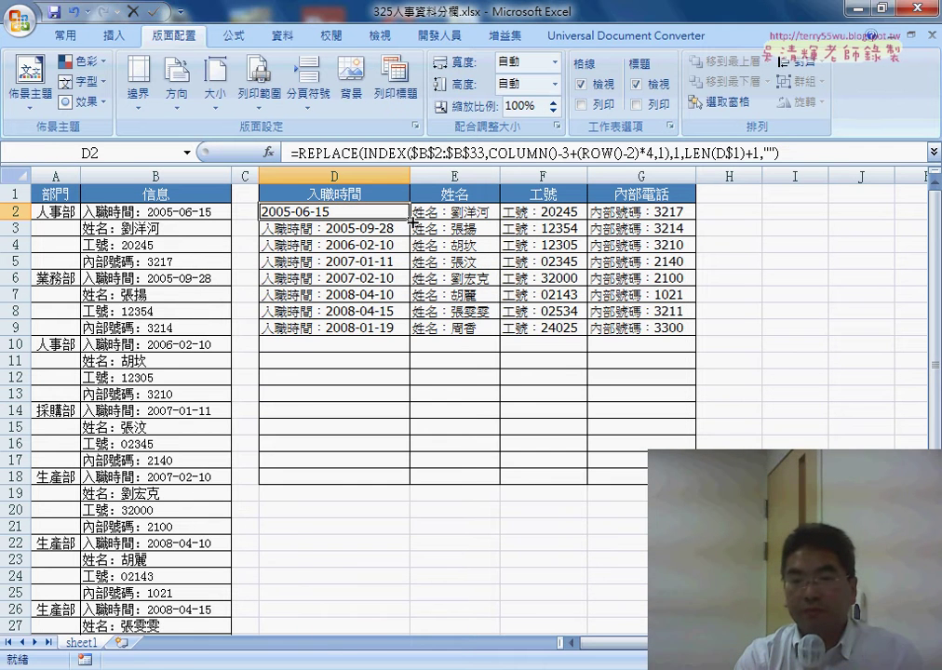
Step: Fill D2's REPLACE formula across D2:G9 and AutoFit the widths of columns D–G
mouse_move(413, 221)
mouse_down()
mouse_move(694, 221)
mouse_move(690, 335)
mouse_up()
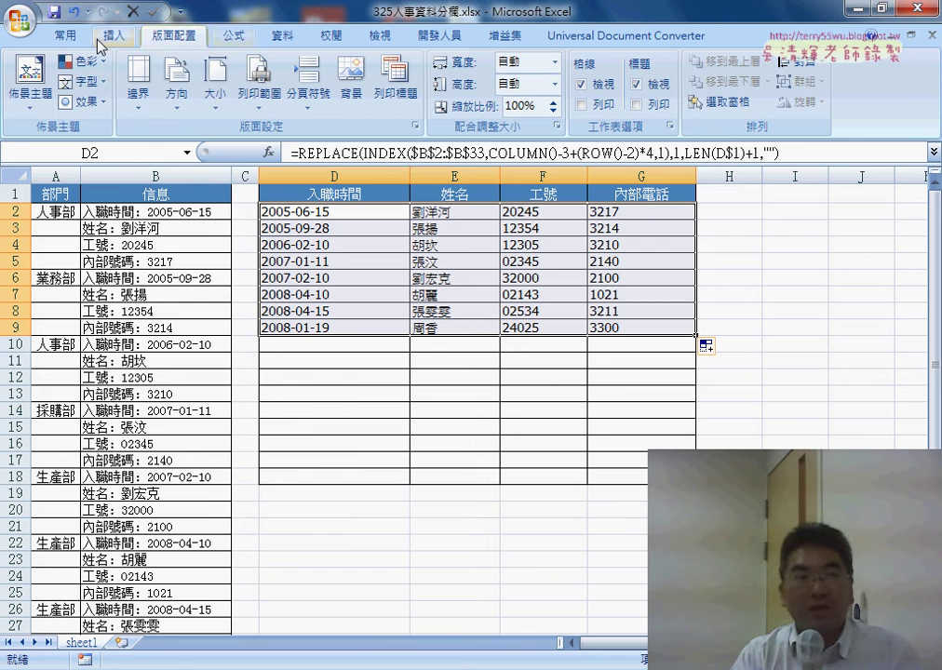
click(65, 35)
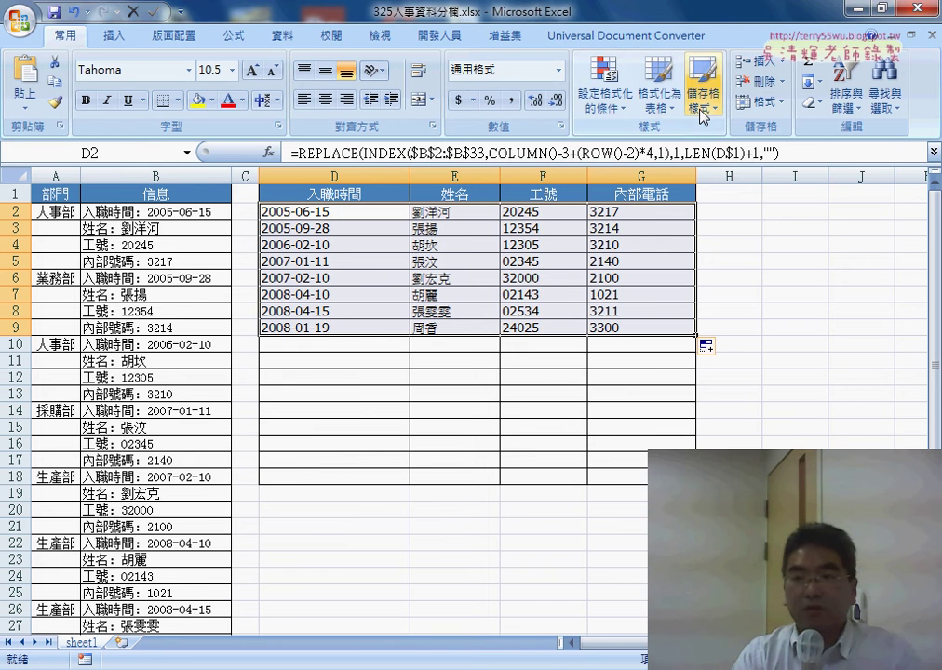
click(761, 101)
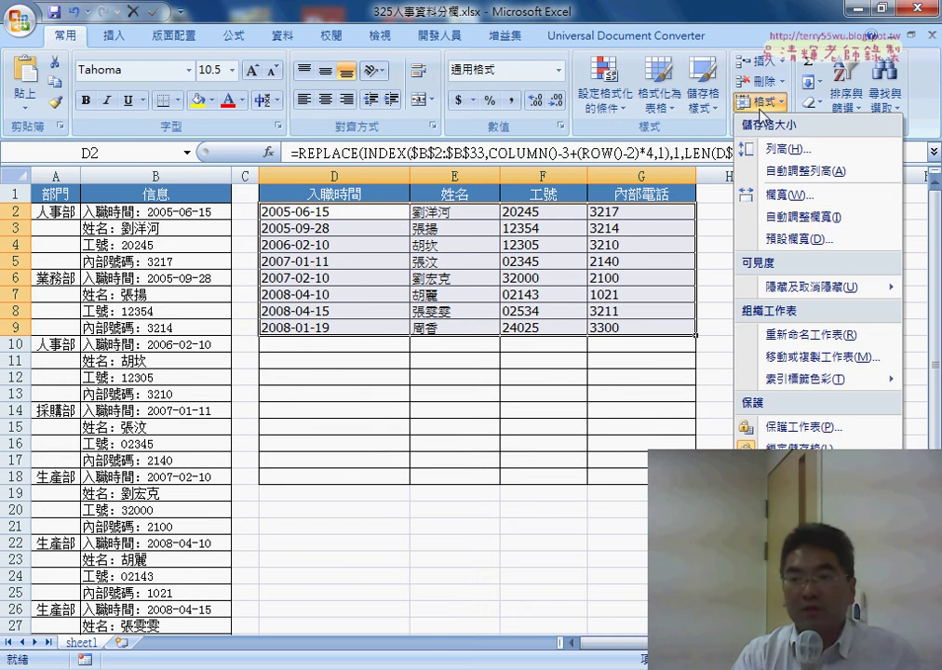
click(798, 220)
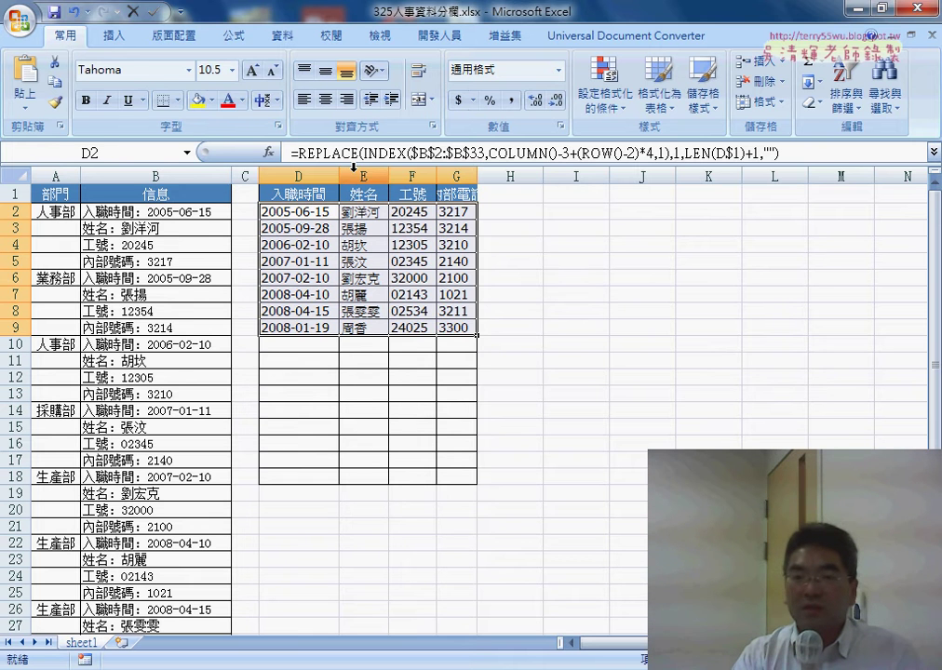
Step: Review D2's REPLACE arguments, including the empty New_text, and keep the formula unchanged
click(308, 151)
click(269, 151)
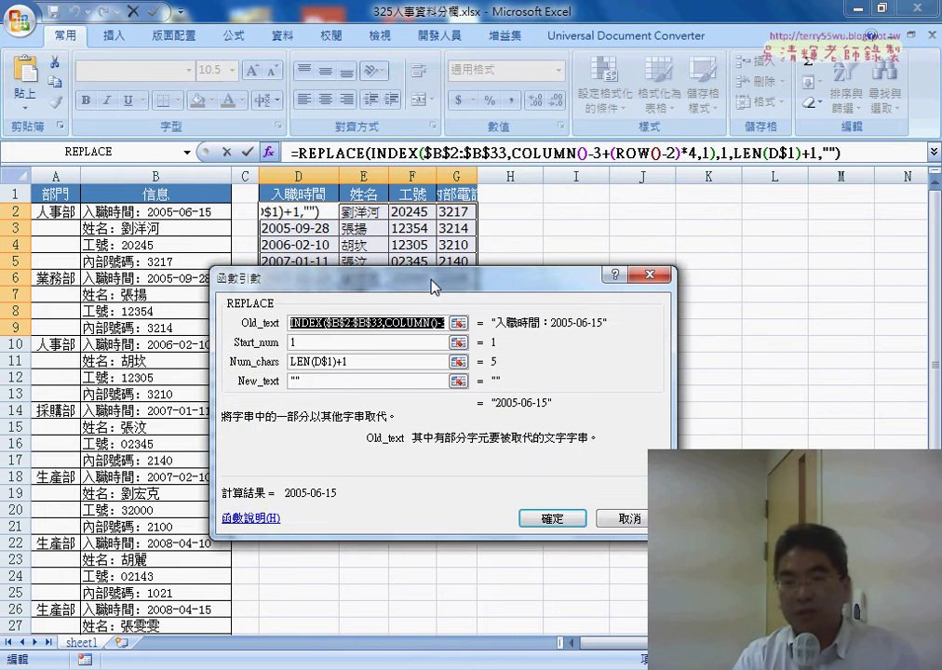
drag(372, 276, 521, 262)
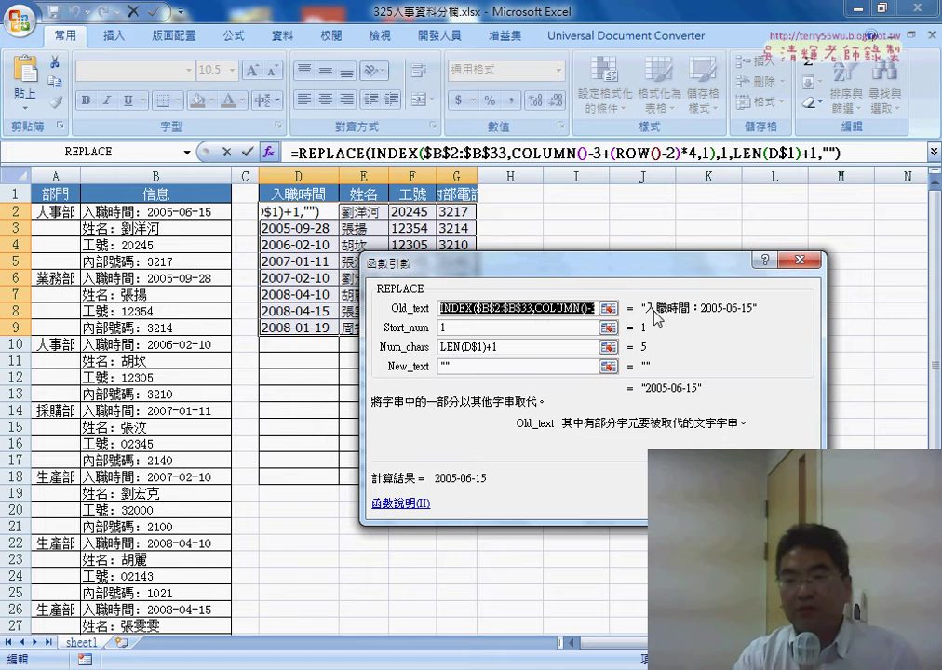
click(507, 367)
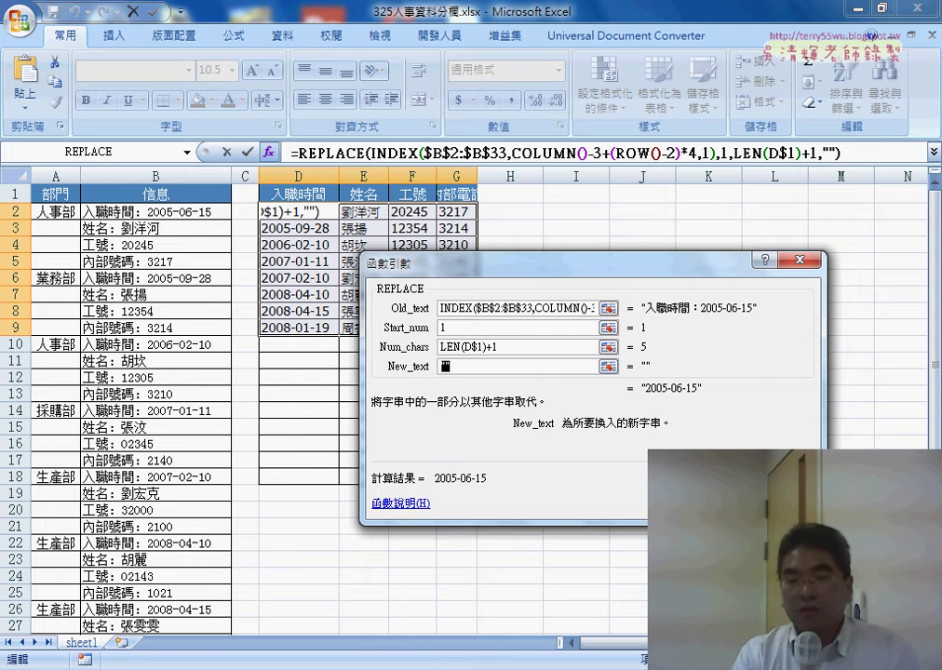
key(Return)
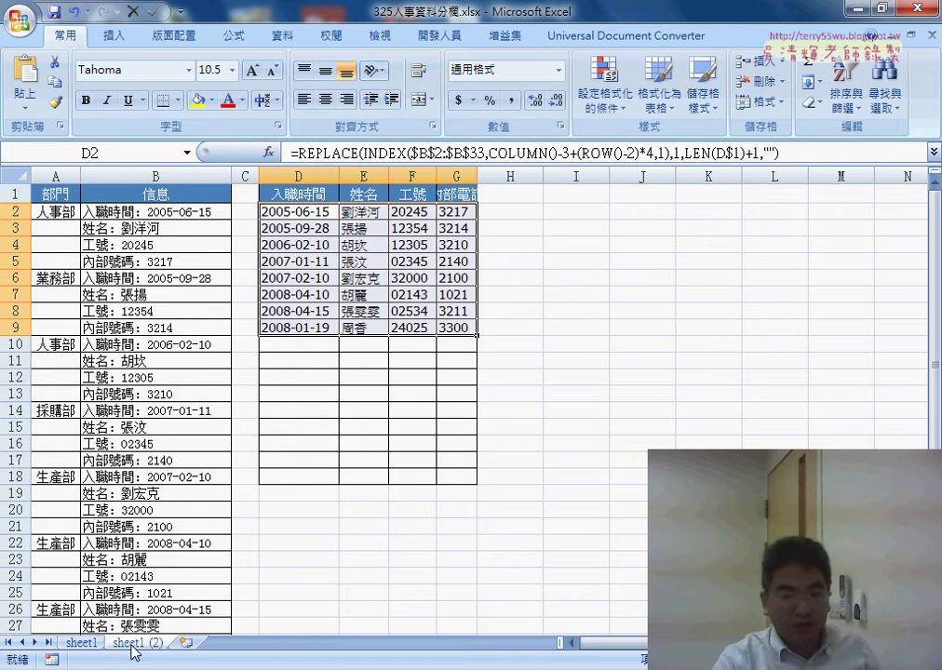
Step: Copy the worksheet, name the copy MID, and select D2's INDEX portion there
drag(133, 650, 133, 650)
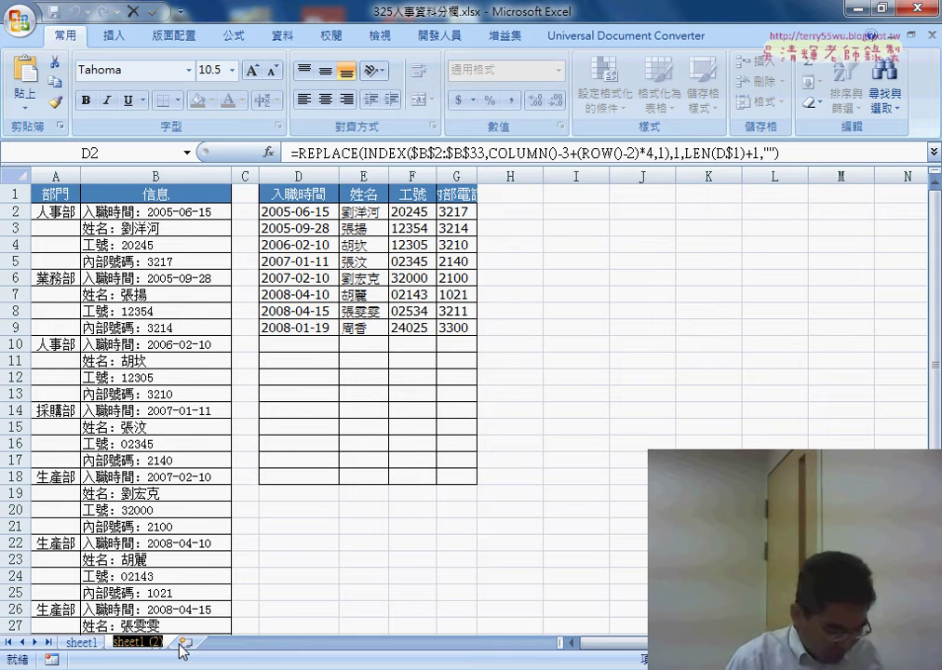
text(MID)
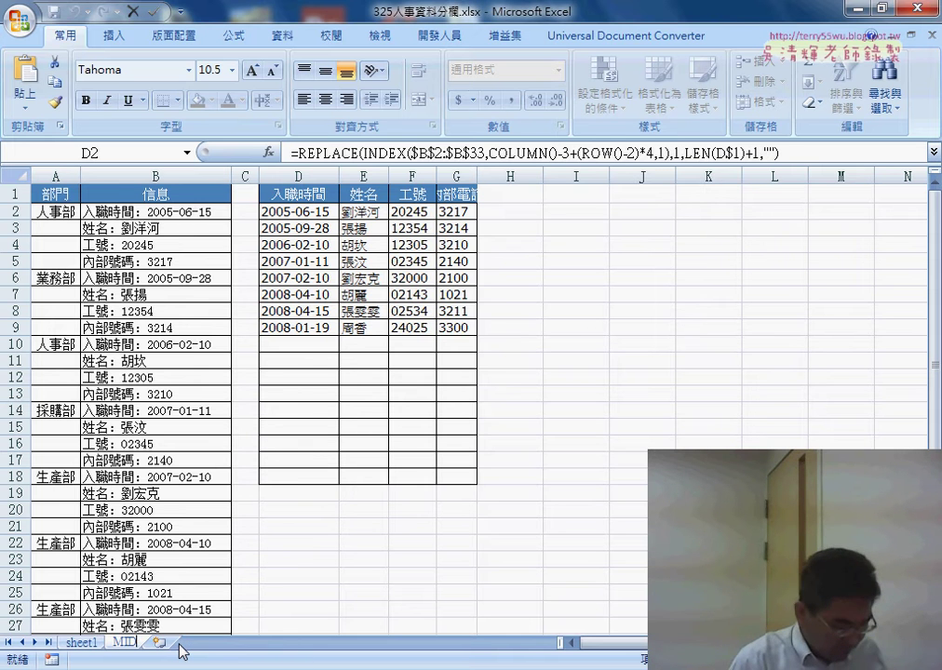
key(Return)
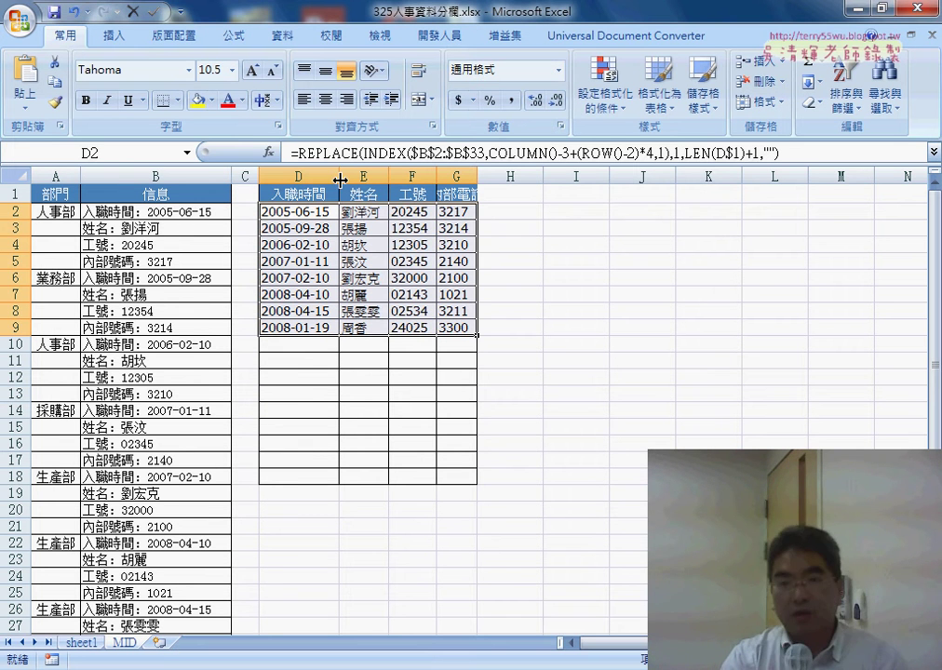
drag(364, 152, 613, 156)
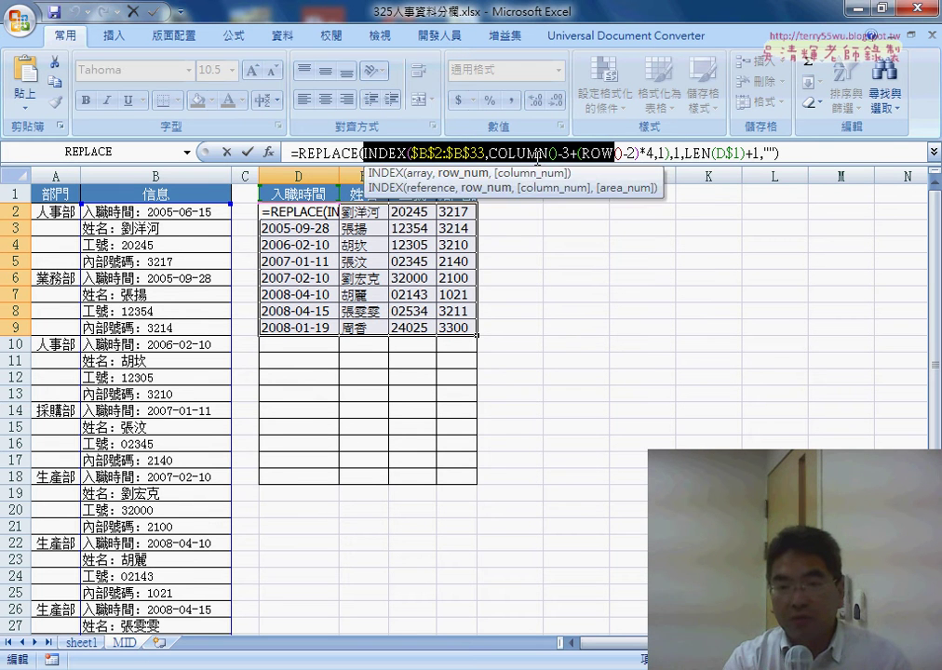
Step: Copy the INDEX expression from REPLACE's Old_text and paste it over D2's entire formula
click(351, 154)
click(268, 152)
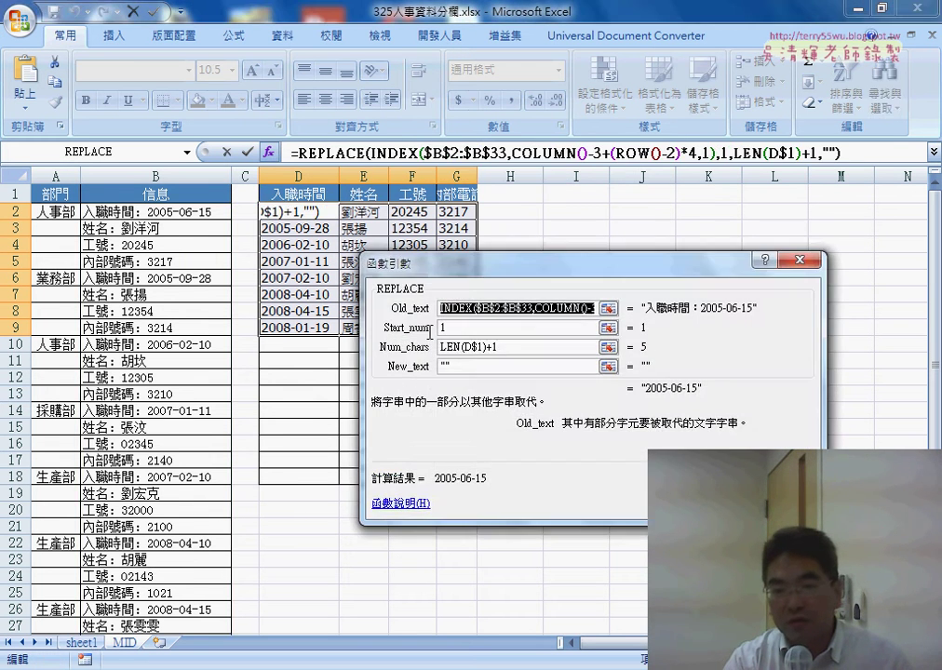
right_click(556, 307)
click(588, 336)
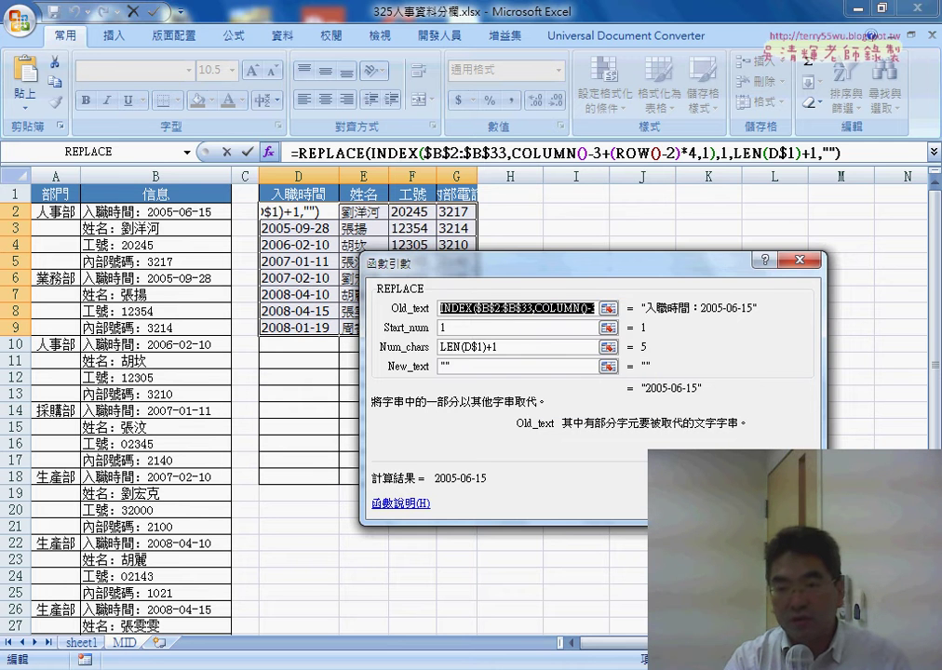
drag(524, 277, 527, 282)
key(Escape)
drag(293, 152, 778, 152)
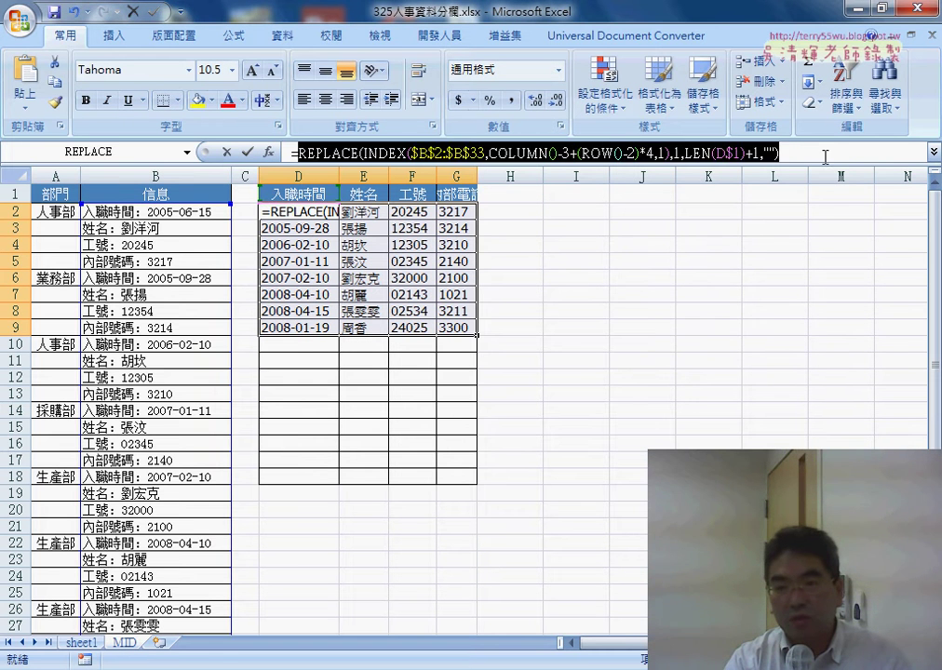
right_click(658, 158)
click(791, 207)
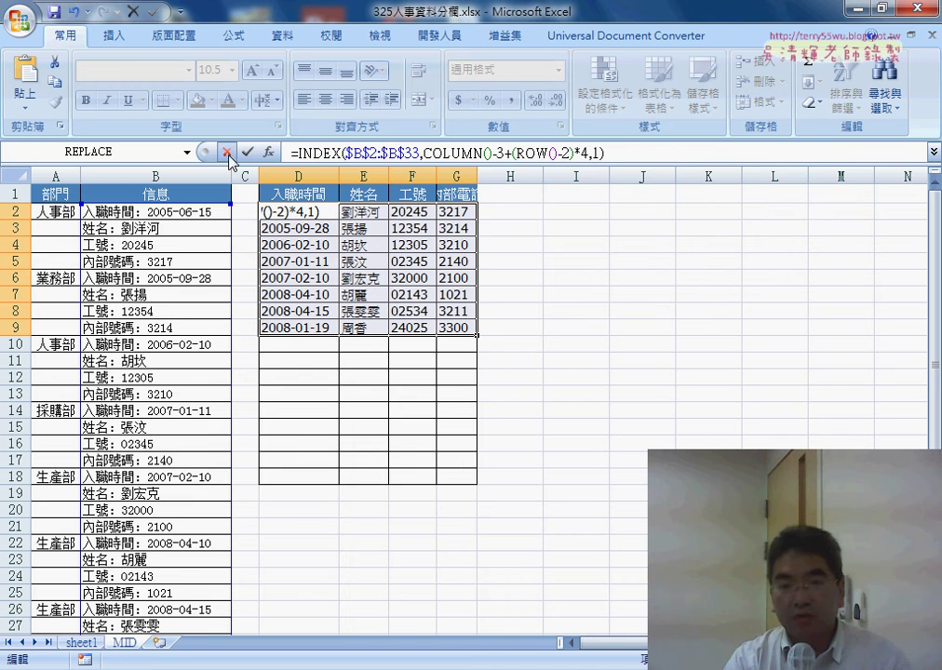
Step: Commit the INDEX-only formula, fill it across D2:G9, and auto-fit columns D through G
key(Return)
click(323, 213)
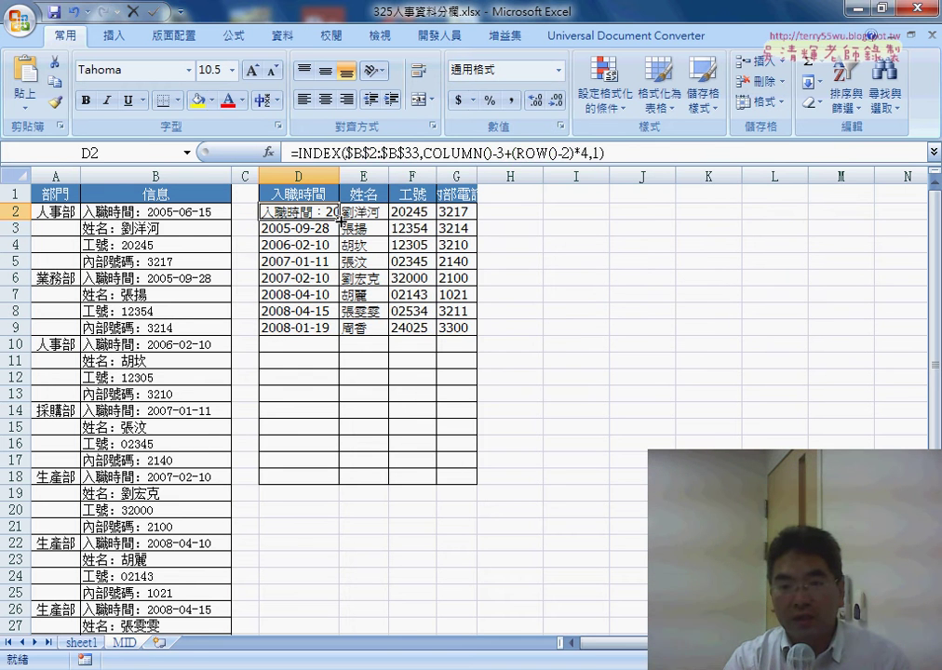
mouse_move(338, 219)
mouse_down()
mouse_move(487, 220)
mouse_move(481, 333)
mouse_up()
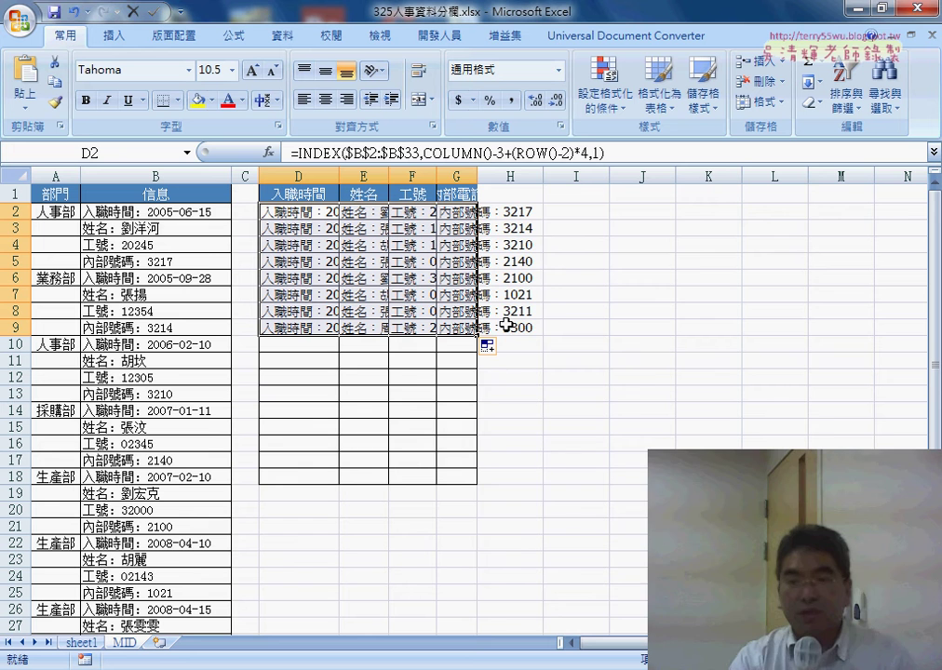
double_click(475, 177)
double_click(437, 177)
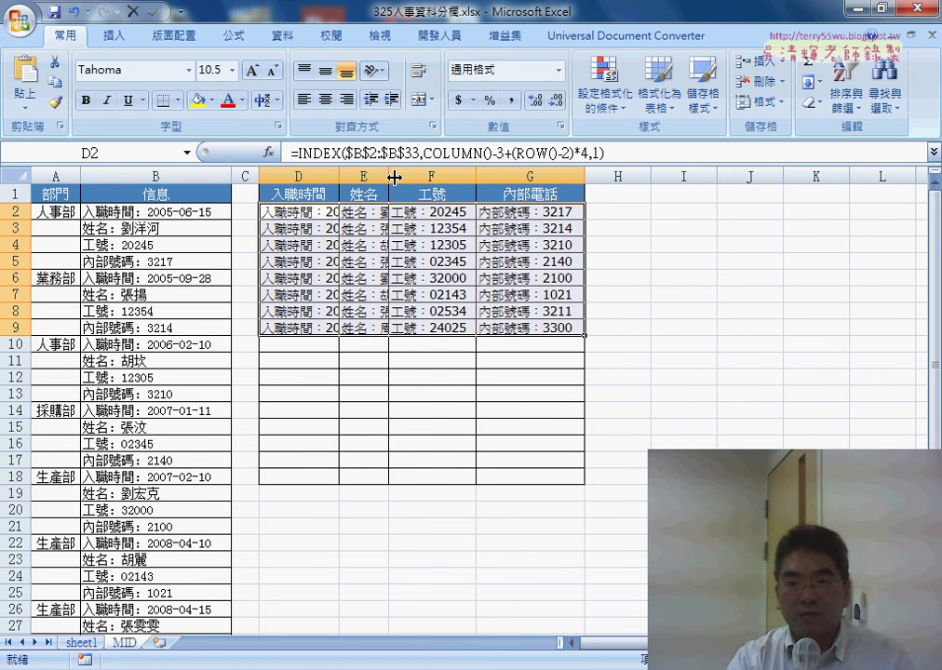
double_click(392, 176)
double_click(338, 177)
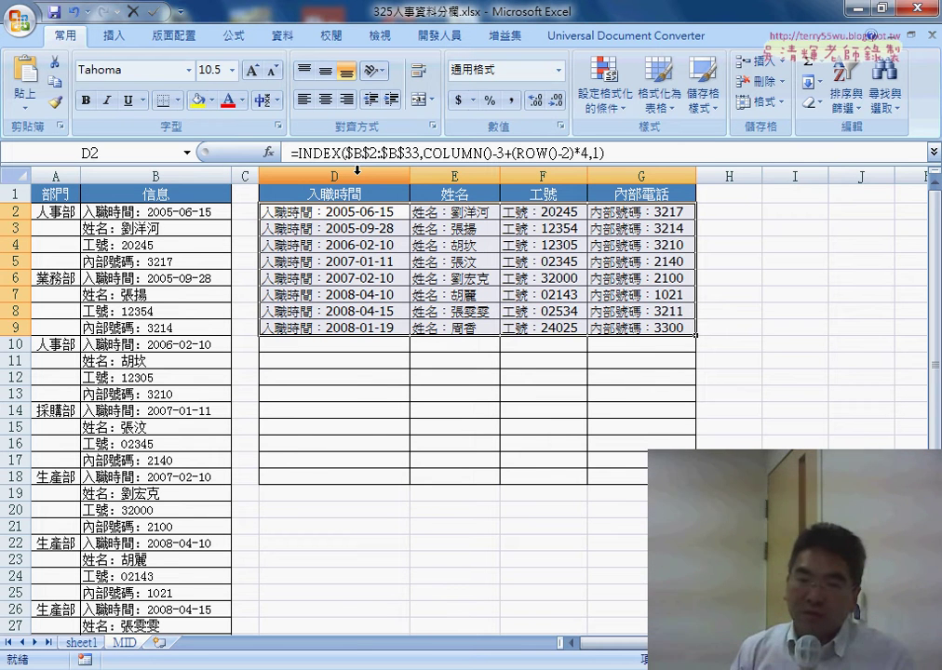
Step: Cut D2's INDEX expression and insert the MID function from the Text category
click(330, 215)
drag(297, 152, 610, 152)
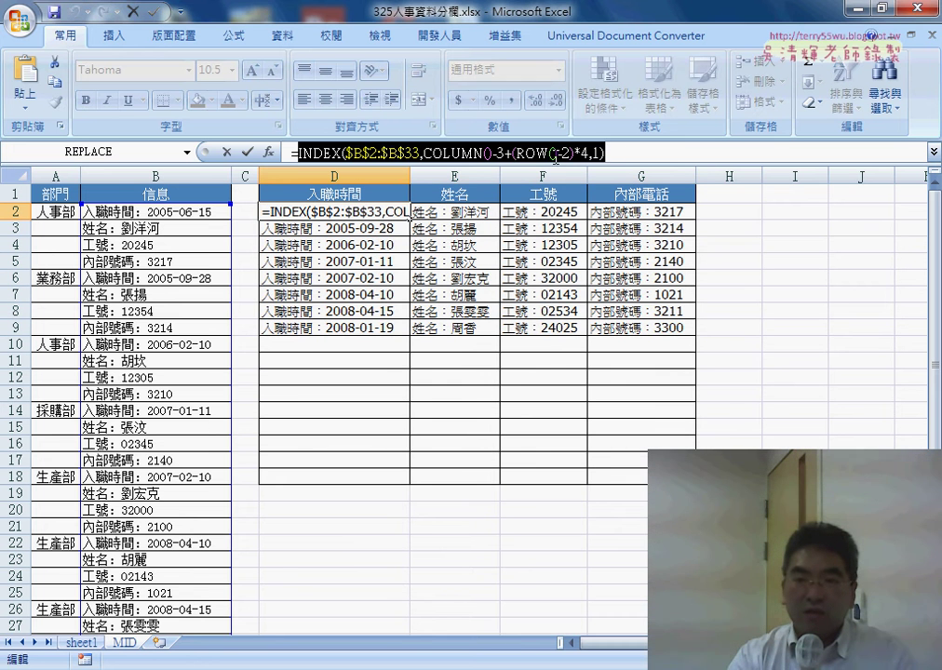
right_click(601, 154)
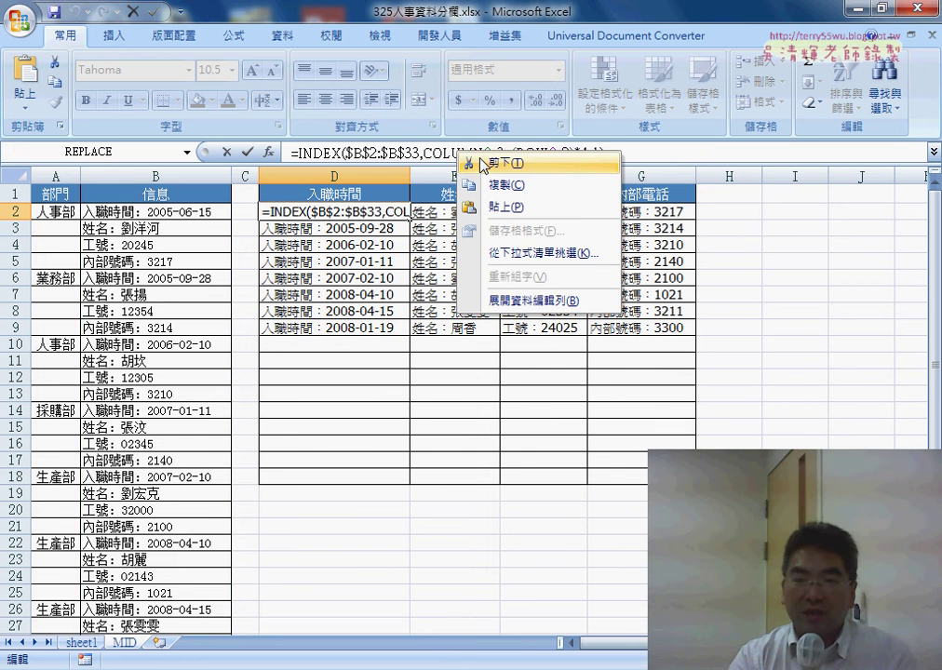
click(611, 166)
click(269, 152)
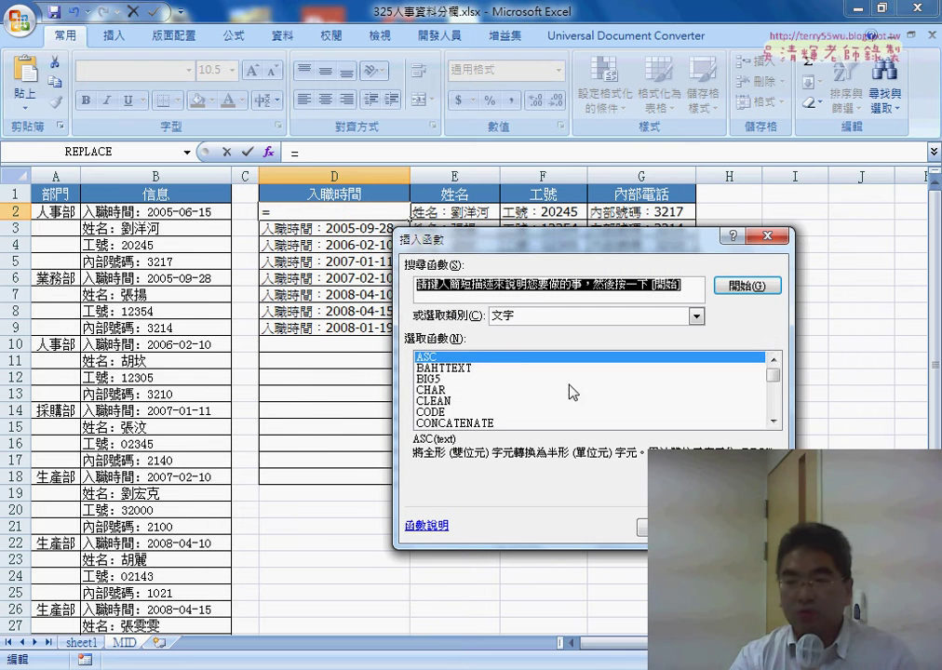
drag(773, 376, 777, 400)
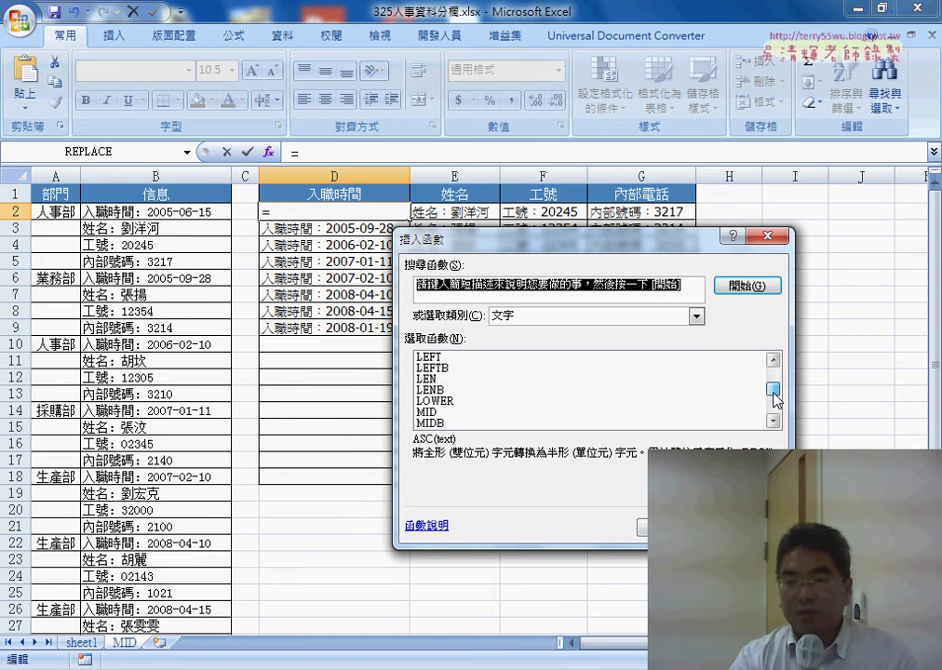
double_click(428, 412)
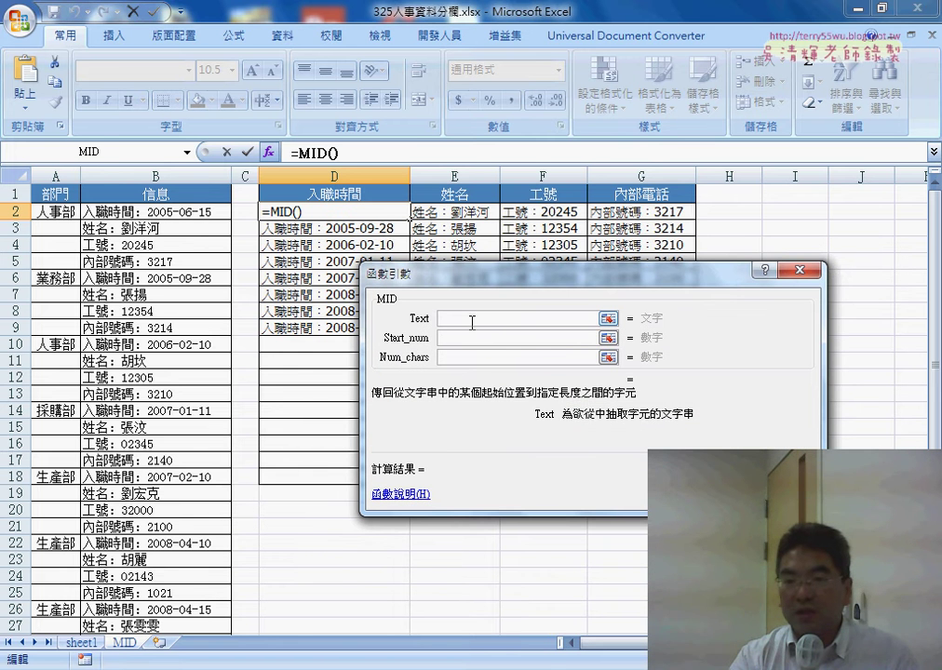
Step: Paste the INDEX lookup expression into MID's Text argument
right_click(472, 322)
click(514, 373)
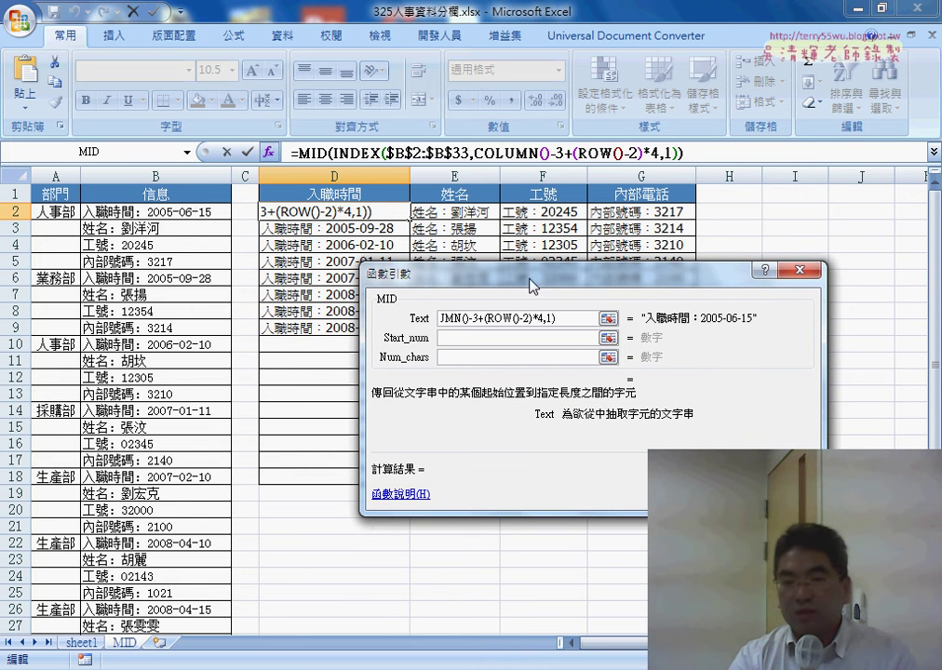
drag(532, 286, 469, 335)
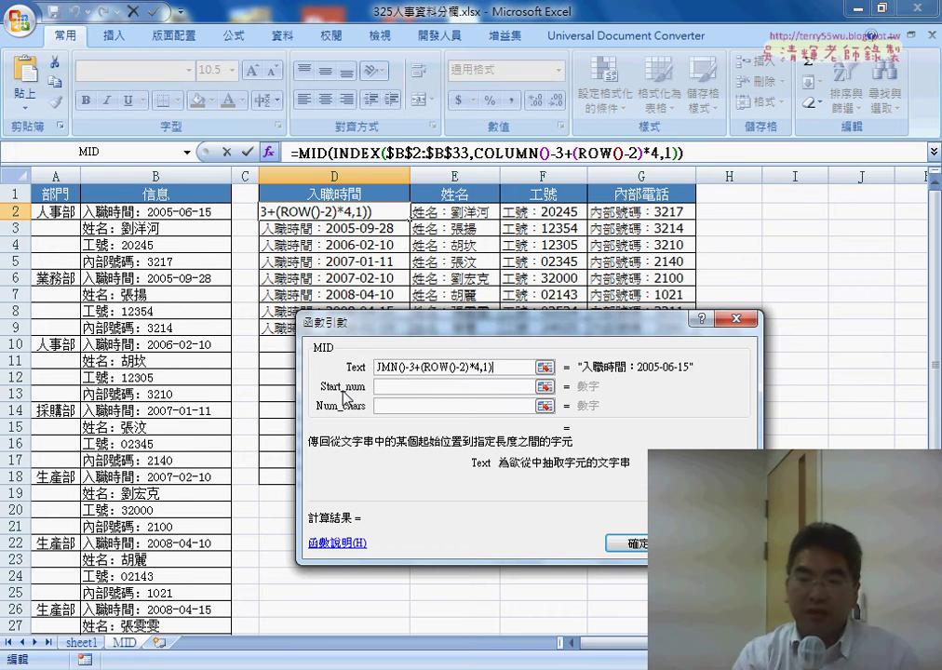
Step: Set MID's Start_num to len(D1), which evaluates to 4
click(389, 387)
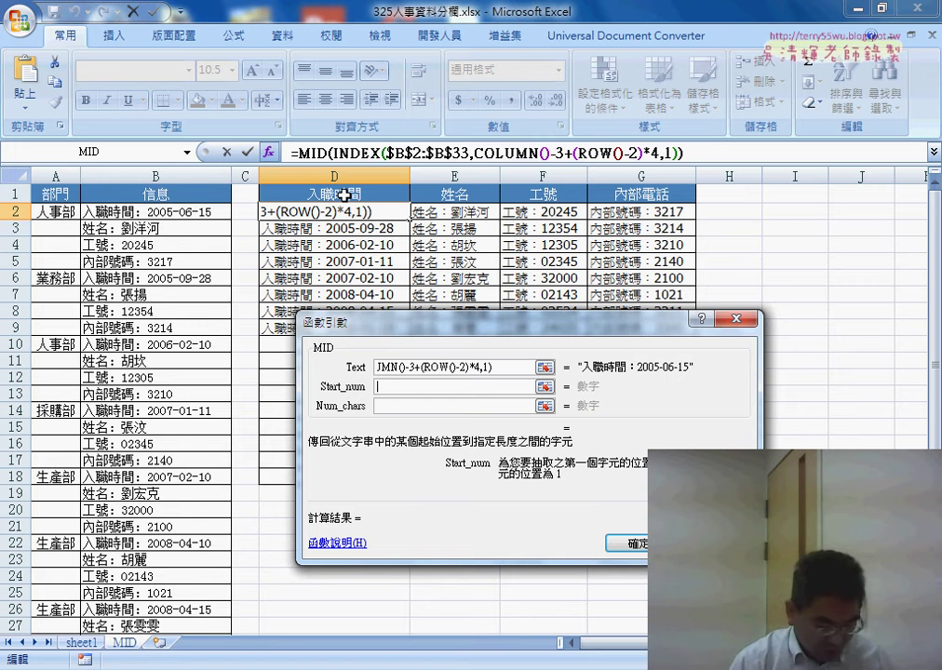
text(1le)
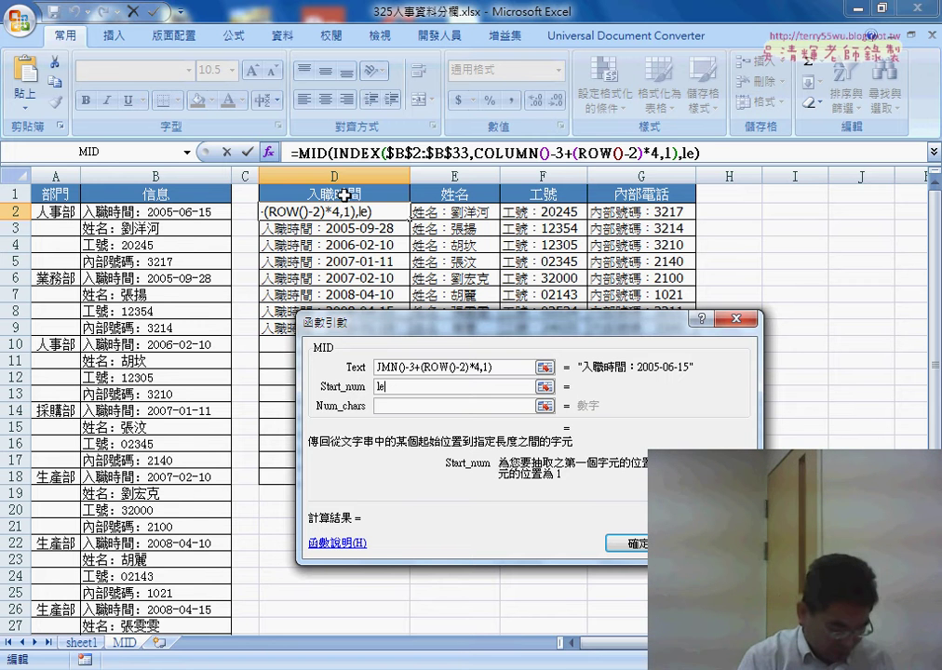
text(n)
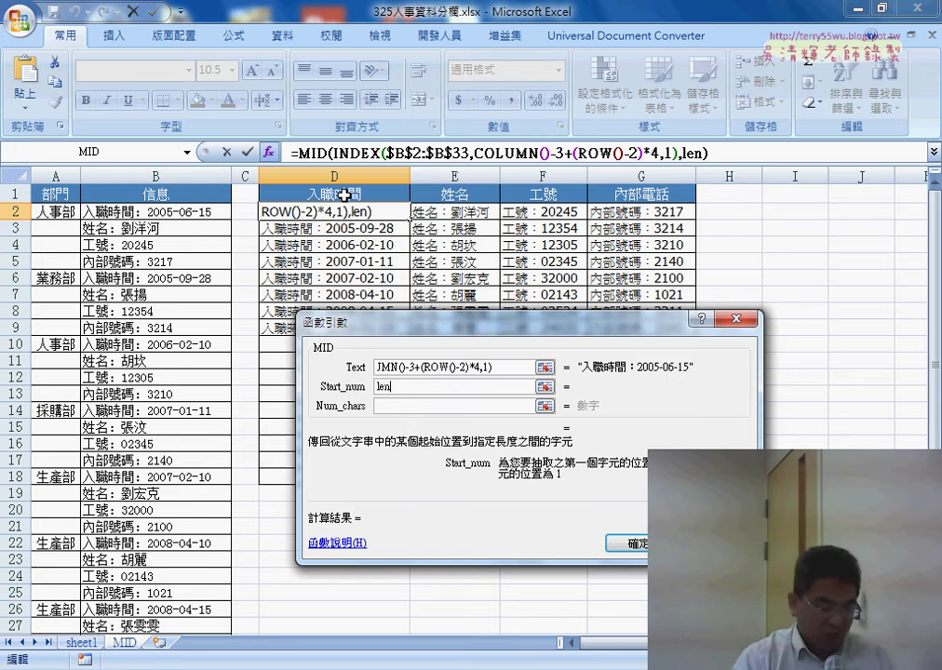
text(()
click(344, 194)
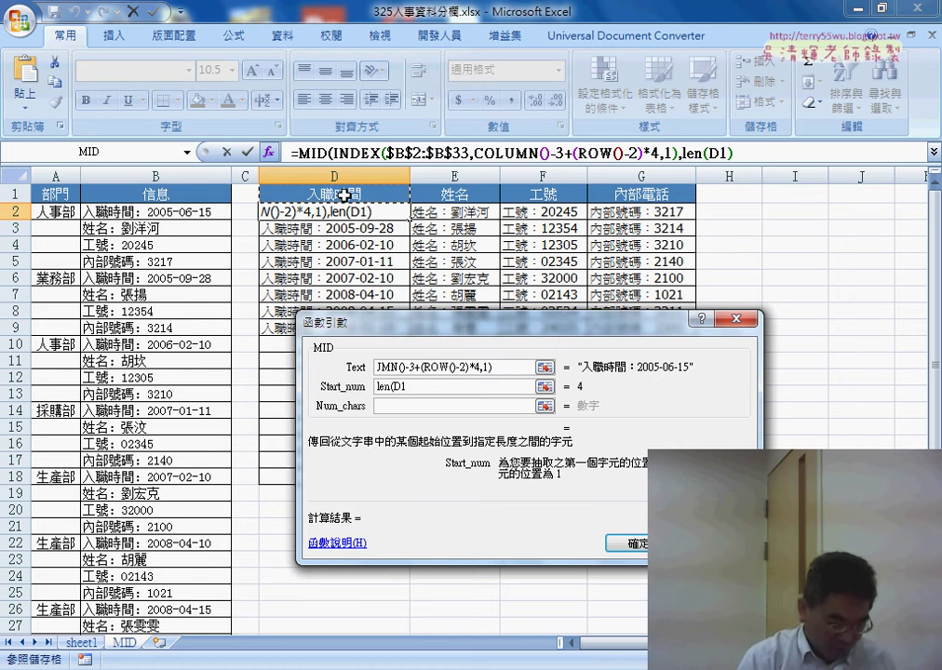
text())
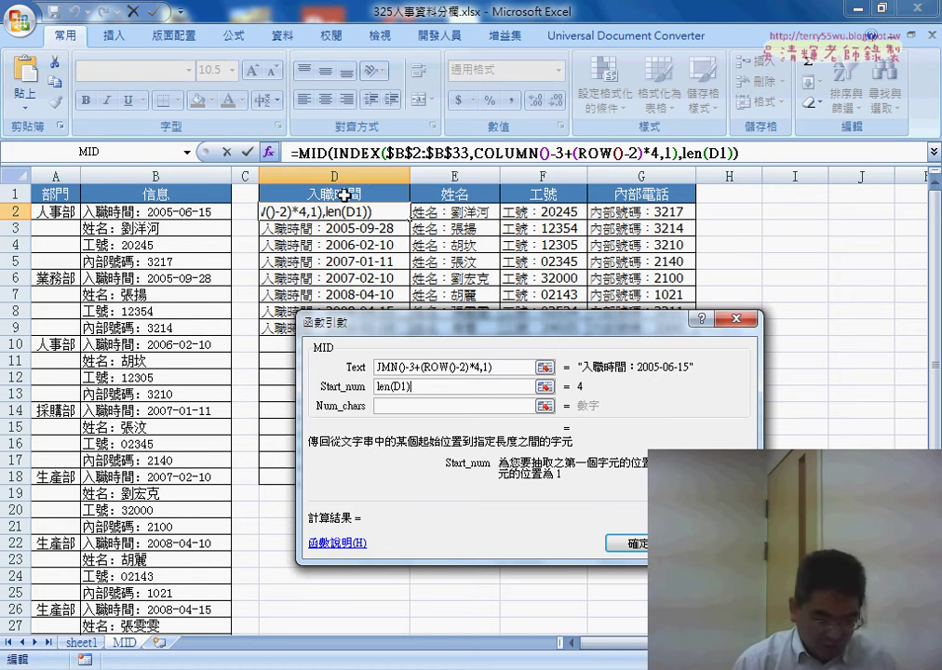
text(+)
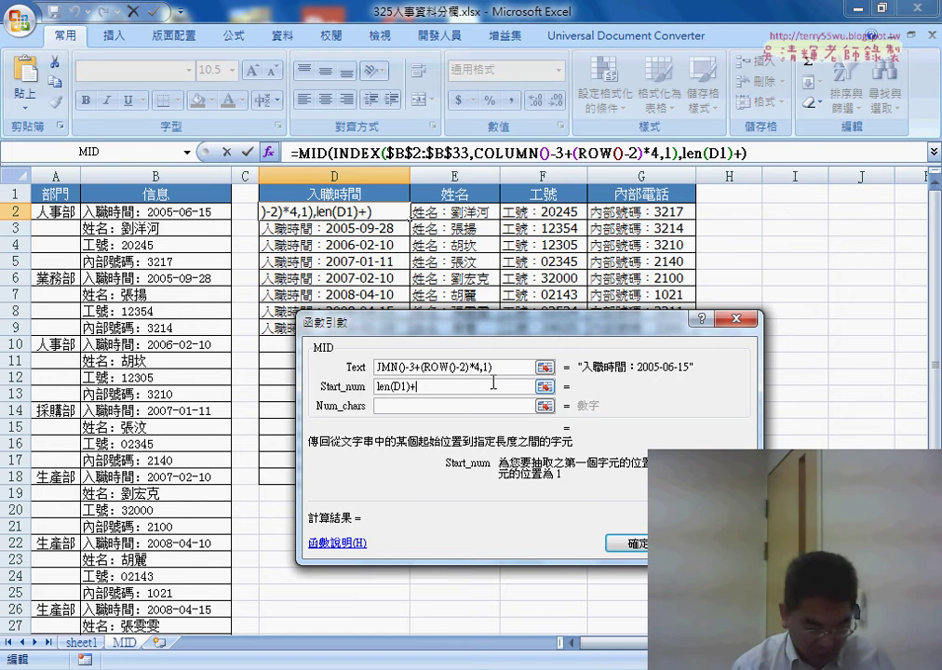
Step: Extend Start_num to len(D1)+2 and mark on screen where the date begins
text(2)
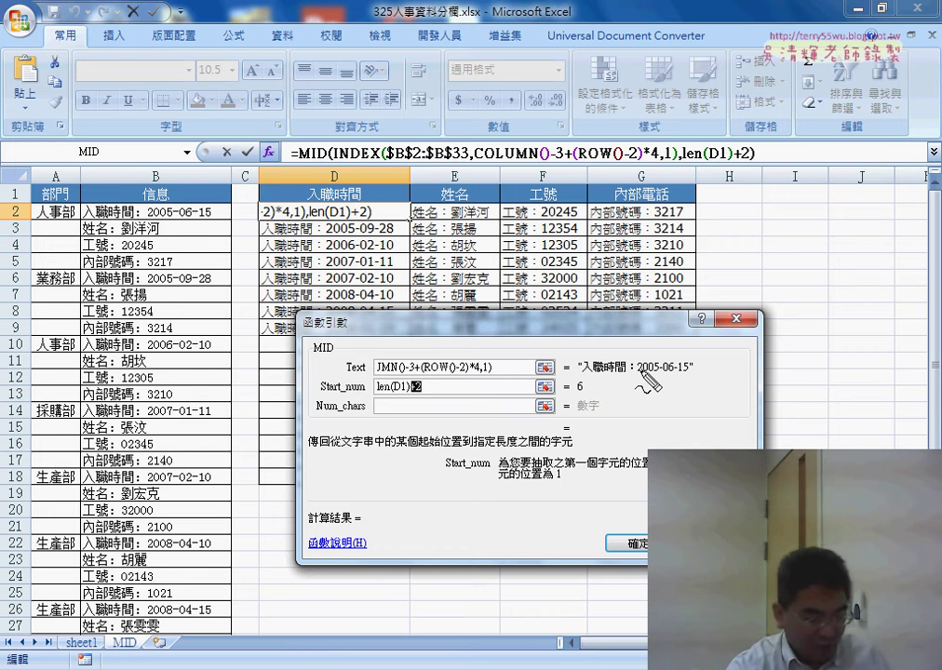
drag(638, 373, 686, 375)
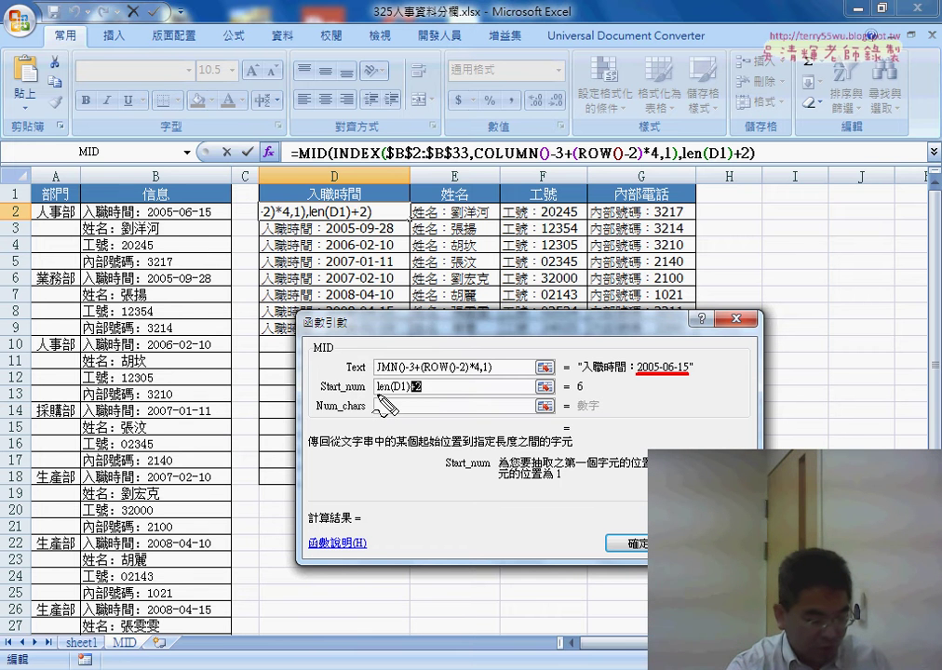
drag(447, 392, 461, 387)
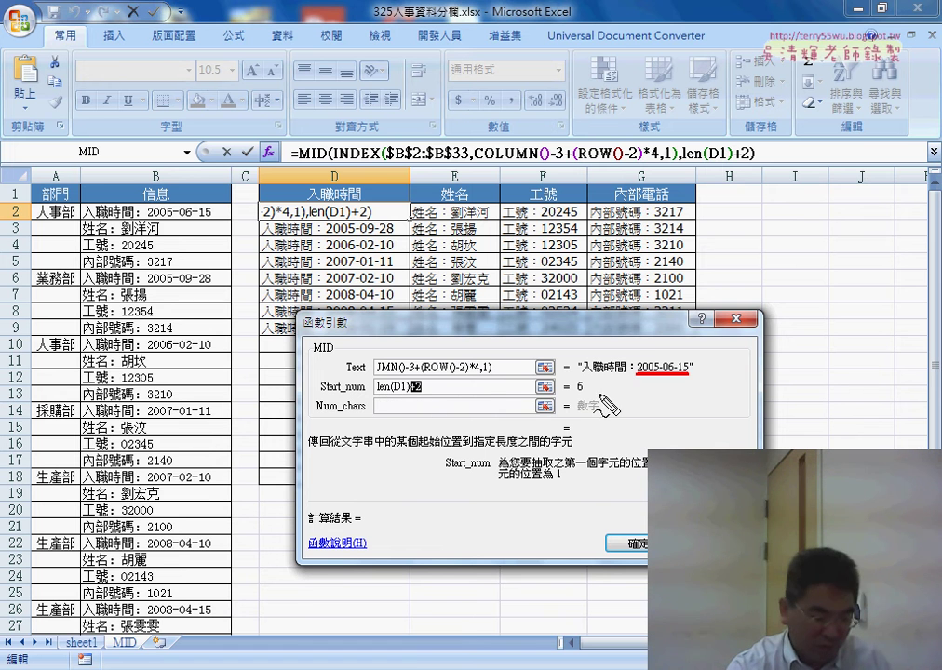
drag(634, 362, 634, 379)
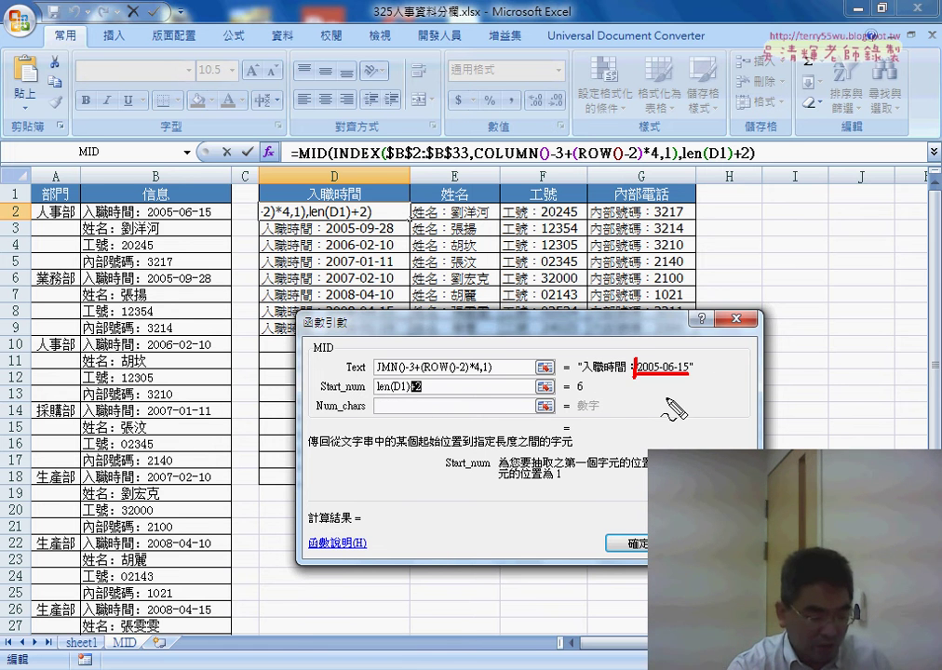
key(Escape)
click(484, 411)
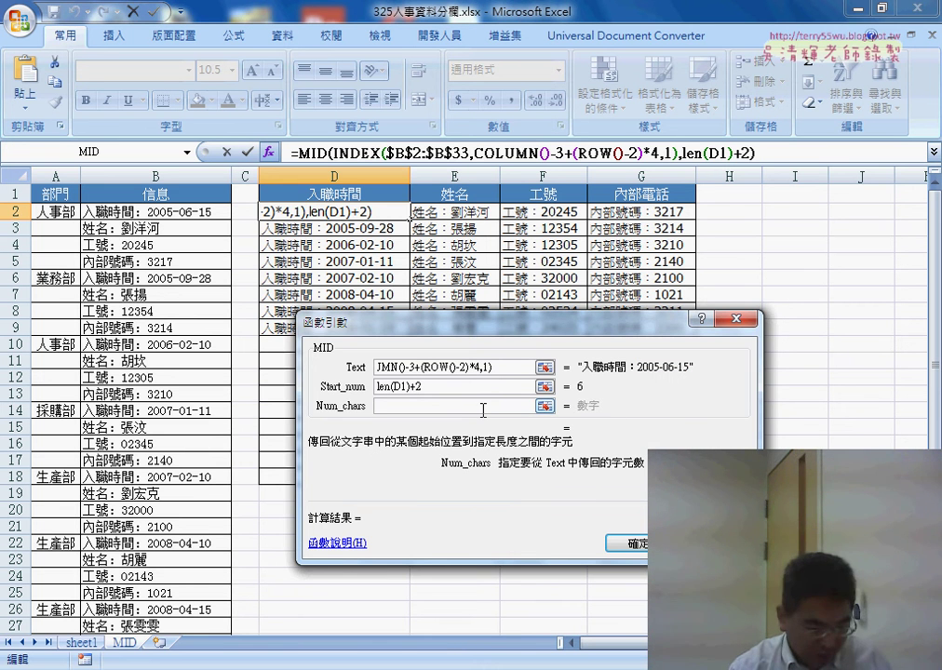
Step: Enter 99 as Num_chars and annotate the 4-character header, +2 offset and date 2005-06-15
text(99)
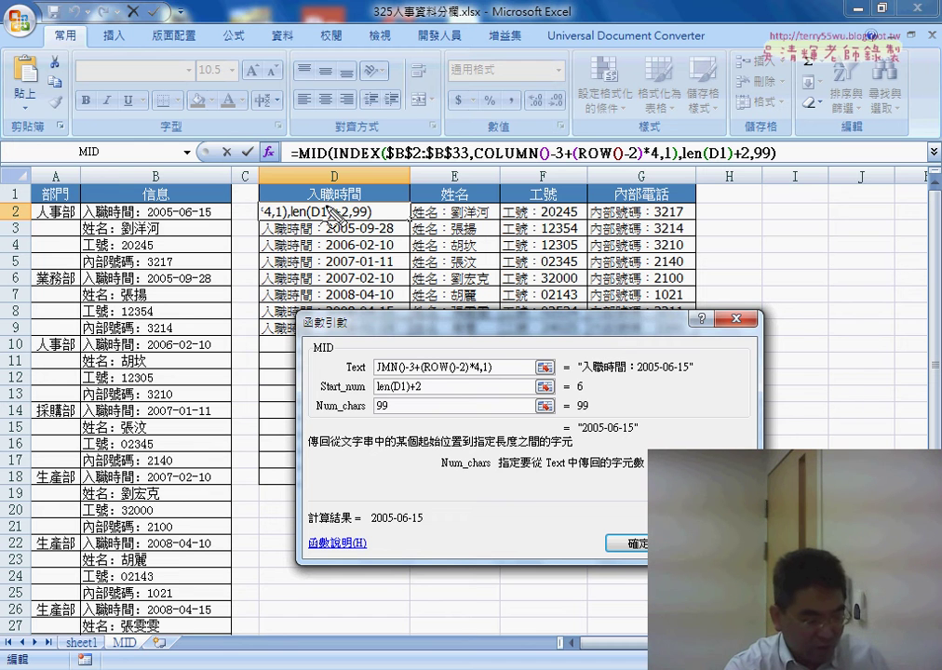
mouse_move(314, 199)
mouse_down()
mouse_move(360, 199)
mouse_move(363, 191)
mouse_up()
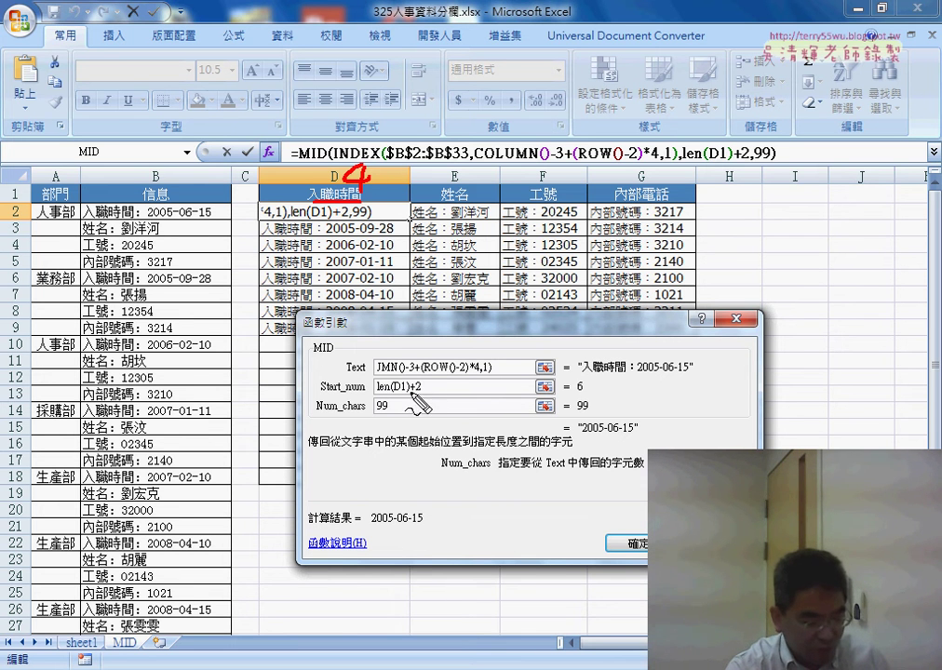
drag(408, 392, 421, 391)
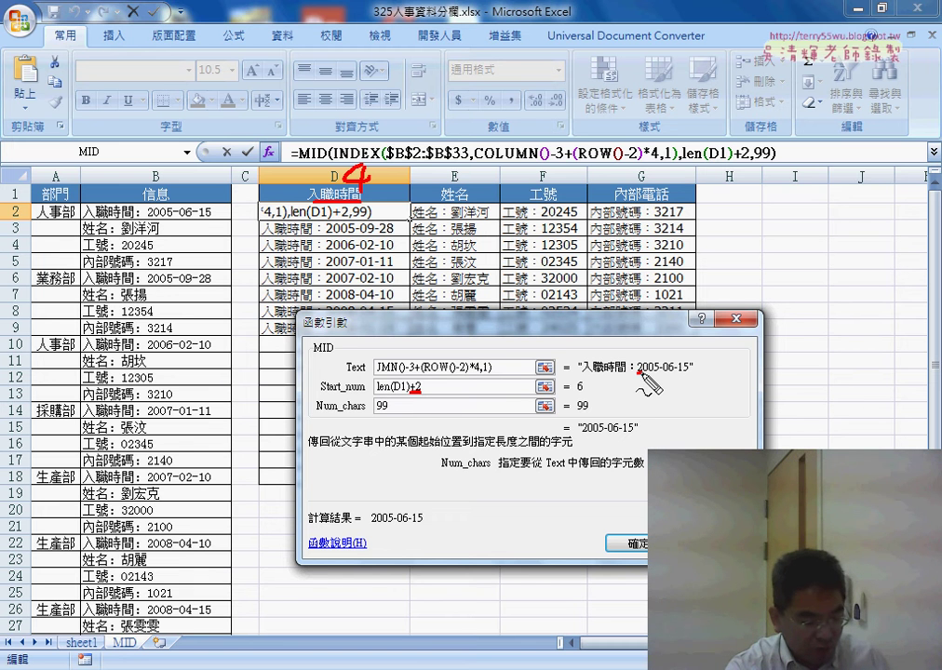
drag(376, 415, 396, 414)
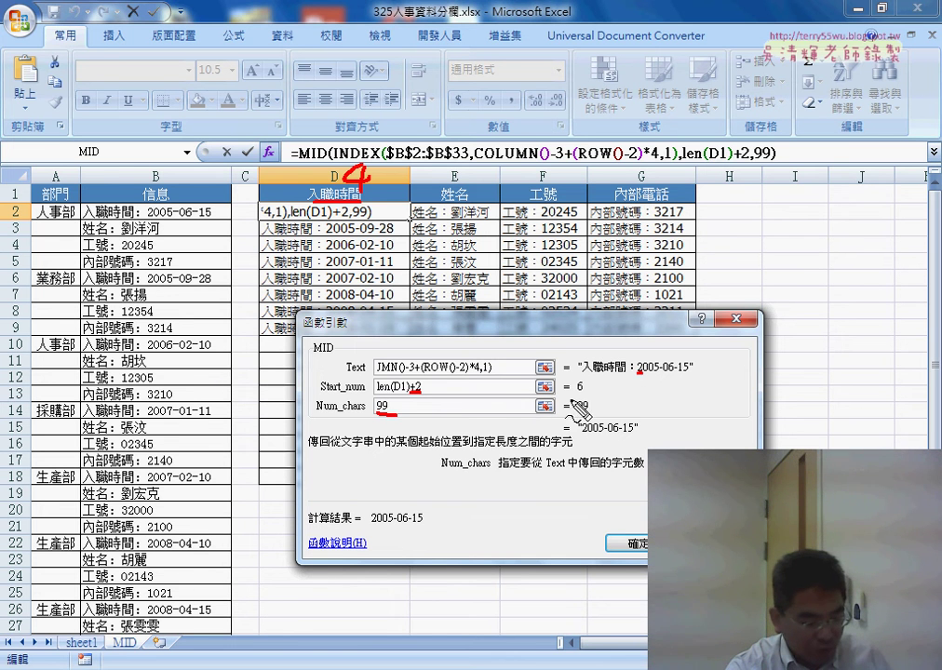
drag(641, 373, 691, 373)
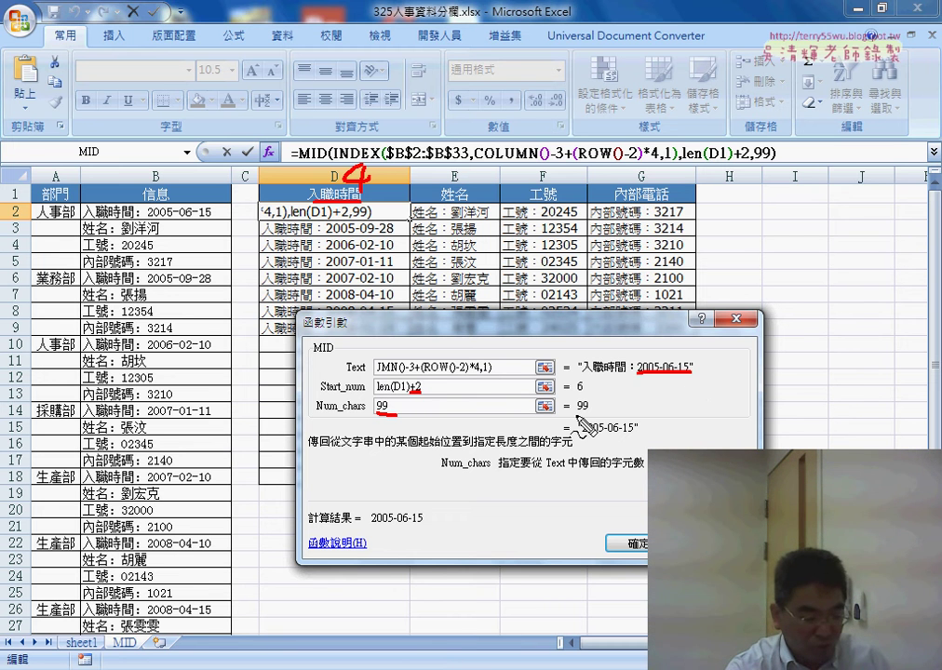
drag(574, 409, 589, 409)
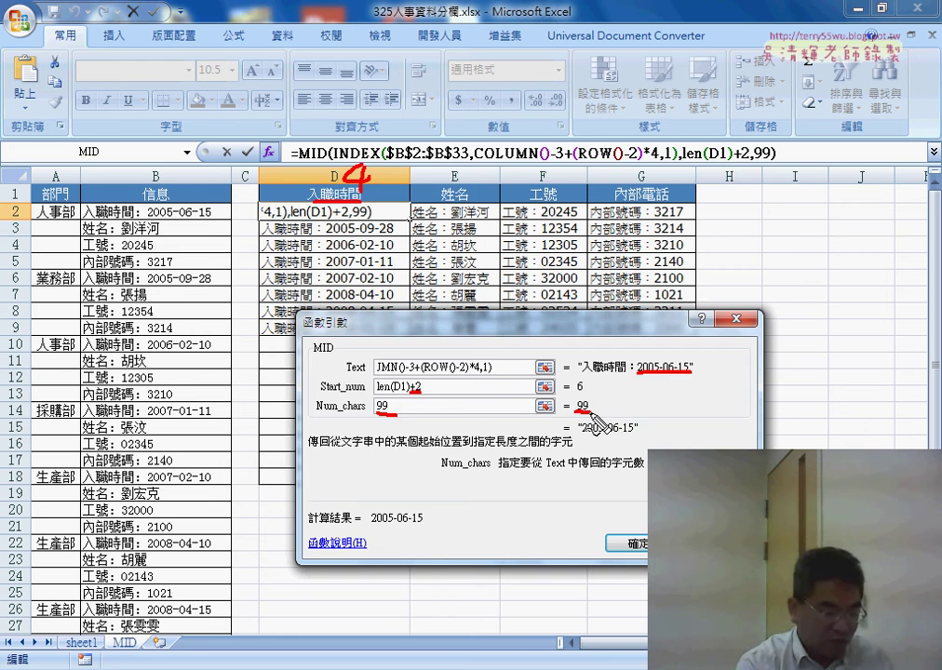
Step: Clear the annotations and anchor the header as len(D$1)+2
key(Escape)
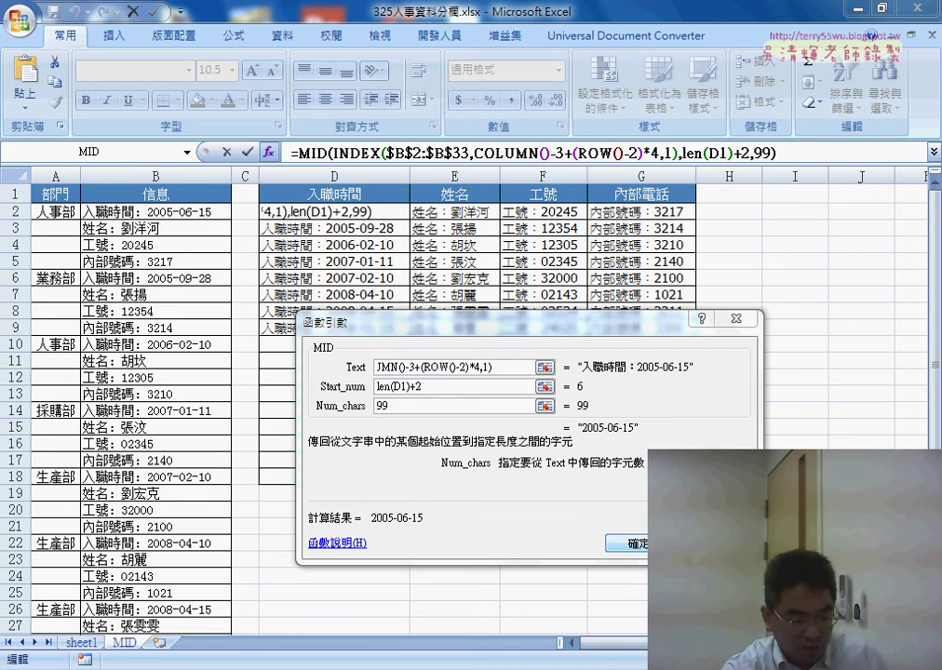
click(406, 392)
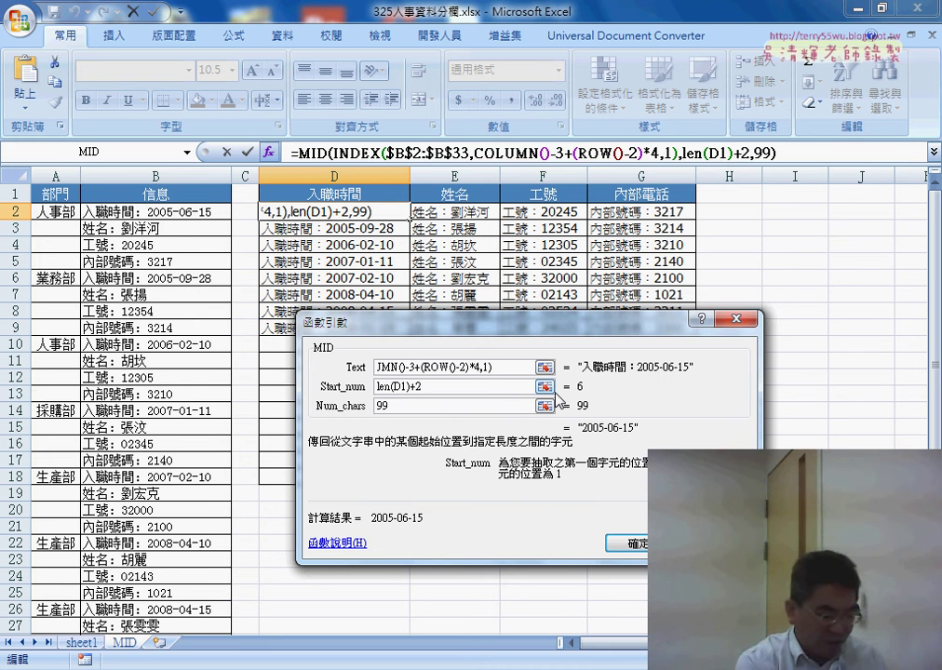
key(F4)
key(F4)
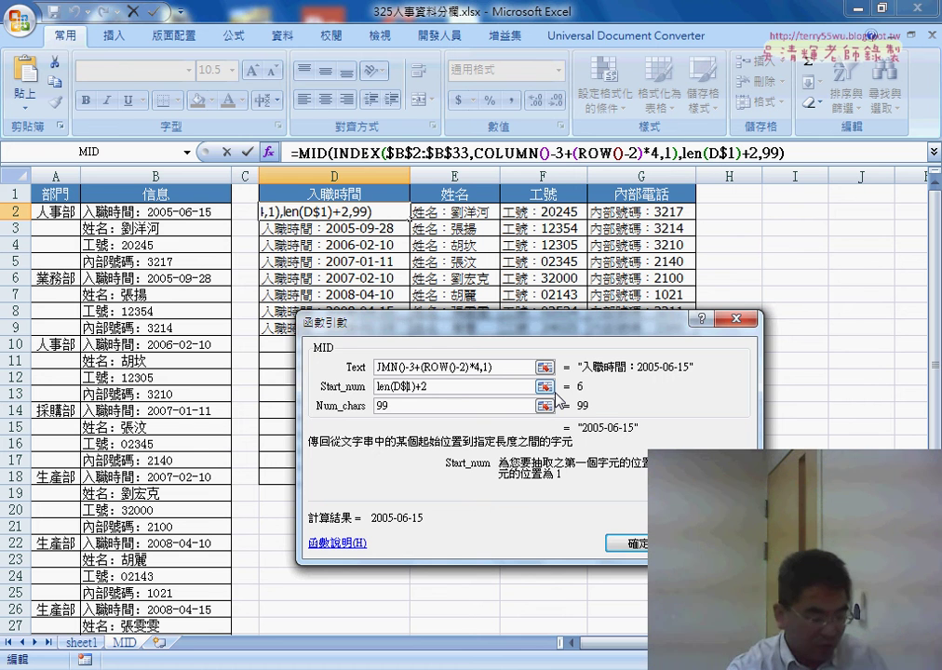
Step: Commit the MID formula, fill it across D2:G9, and AutoFit columns D–G
key(Return)
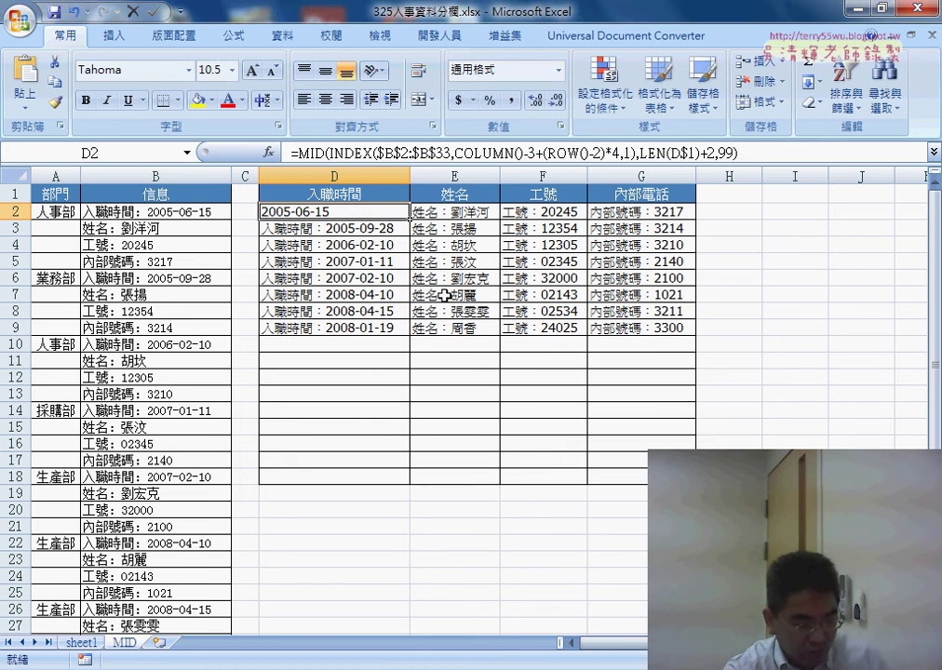
mouse_move(410, 219)
mouse_down()
mouse_move(695, 220)
mouse_move(687, 329)
mouse_up()
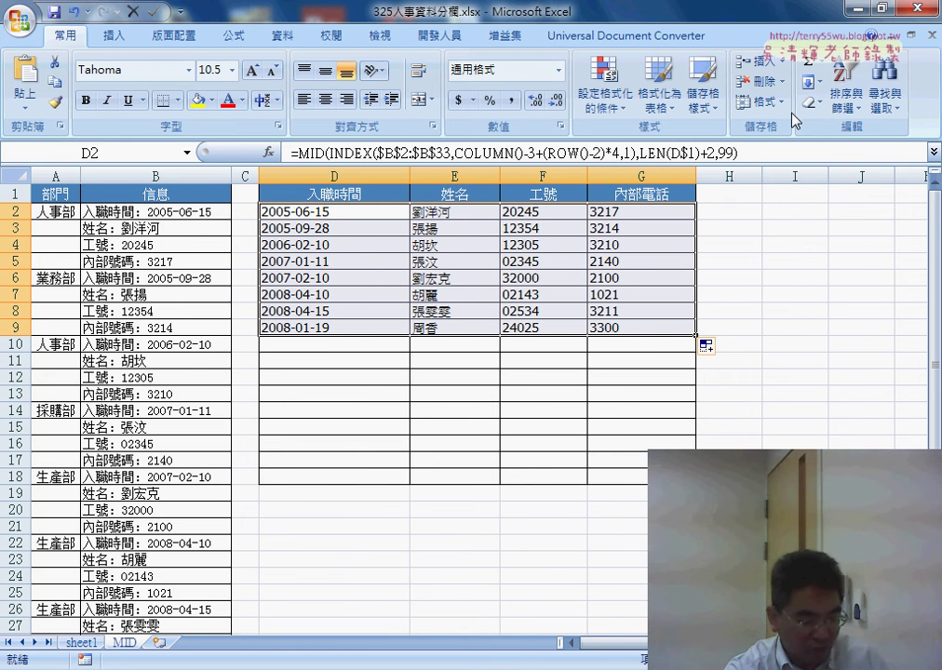
click(758, 101)
click(819, 219)
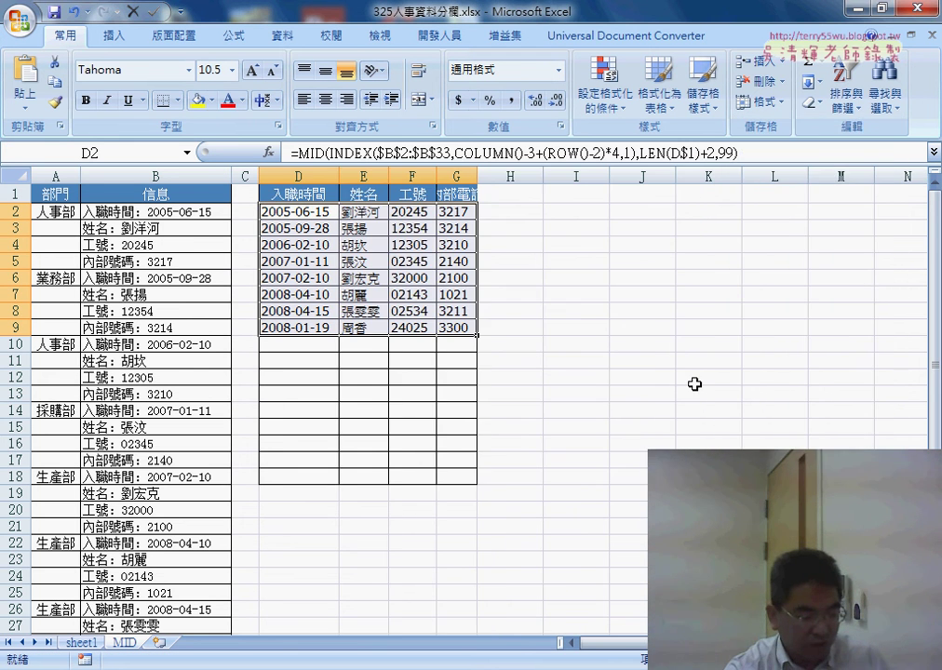
click(313, 152)
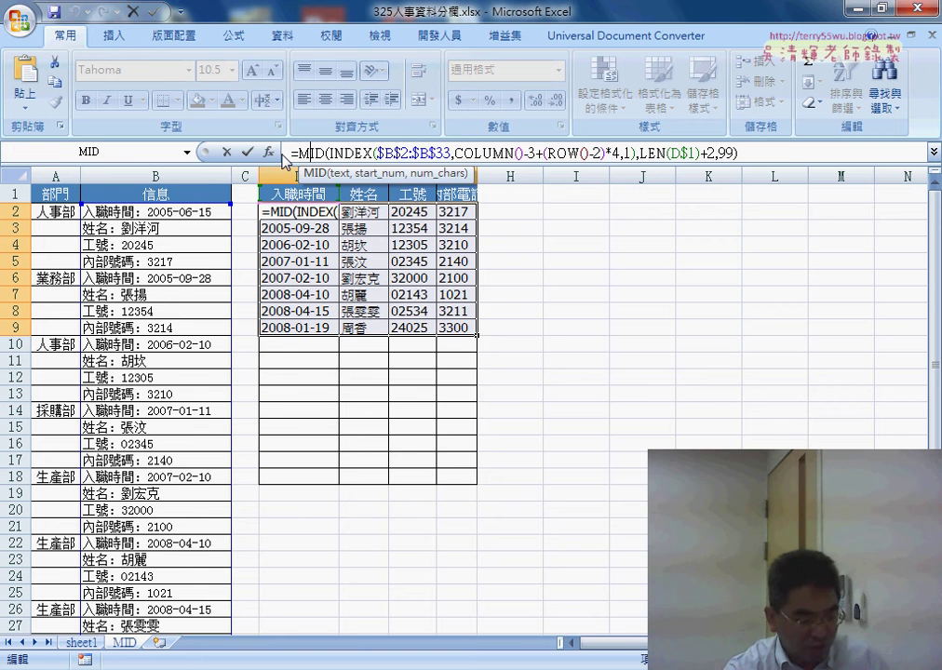
click(269, 152)
mouse_move(408, 251)
mouse_down()
mouse_move(662, 230)
mouse_move(595, 223)
mouse_up()
click(563, 294)
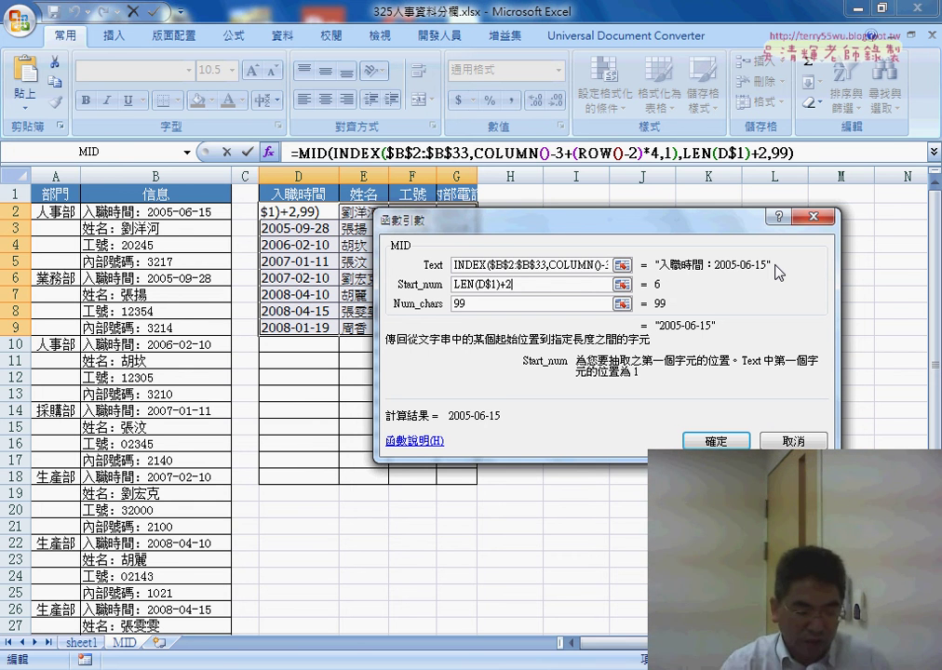
click(792, 441)
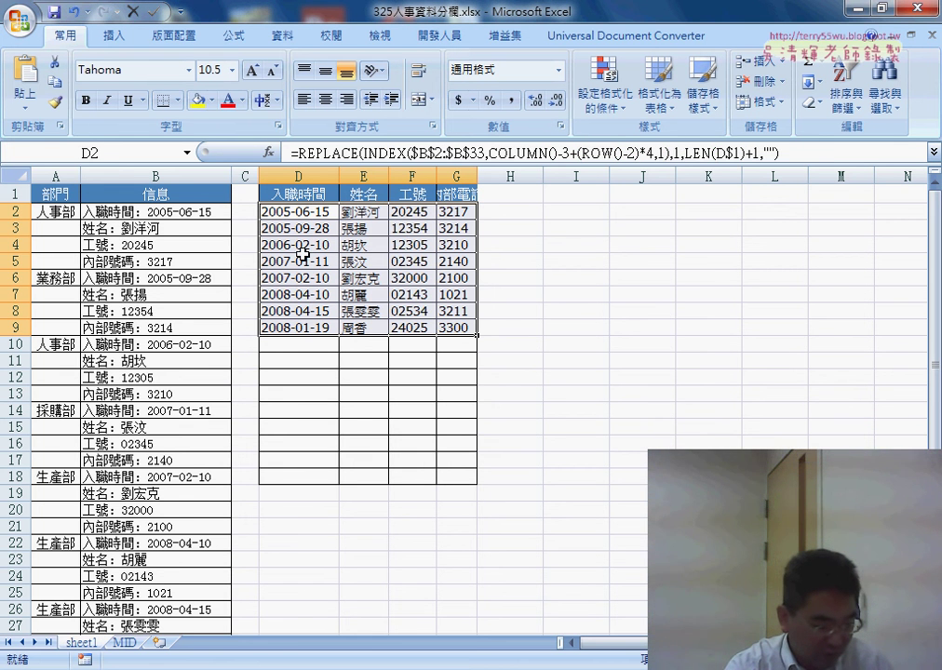
Step: Show D2's REPLACE arguments and inspect Num_chars LEN(D$1)+1, which evaluates to 5
click(269, 151)
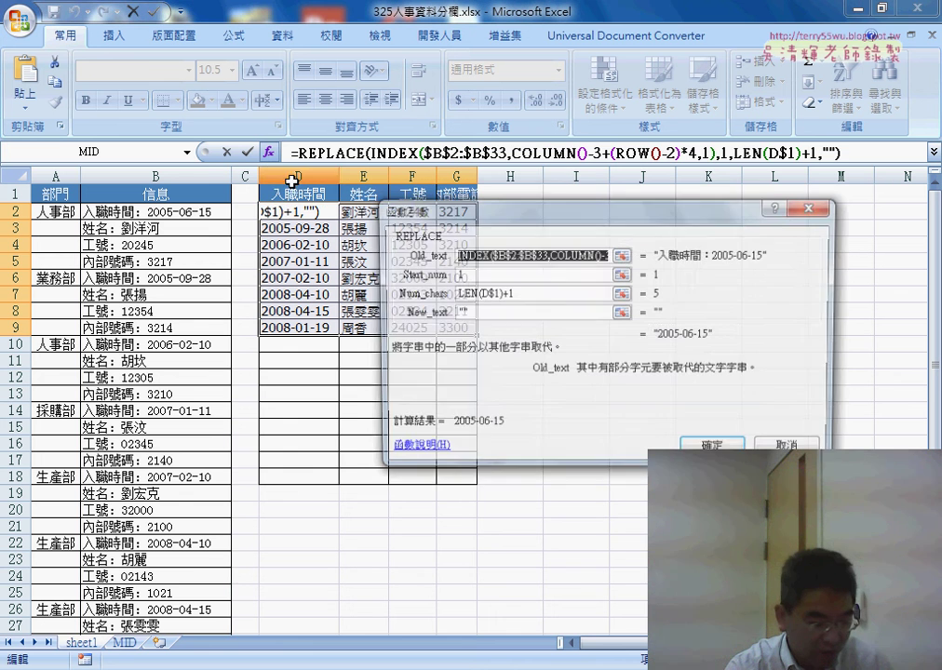
click(544, 294)
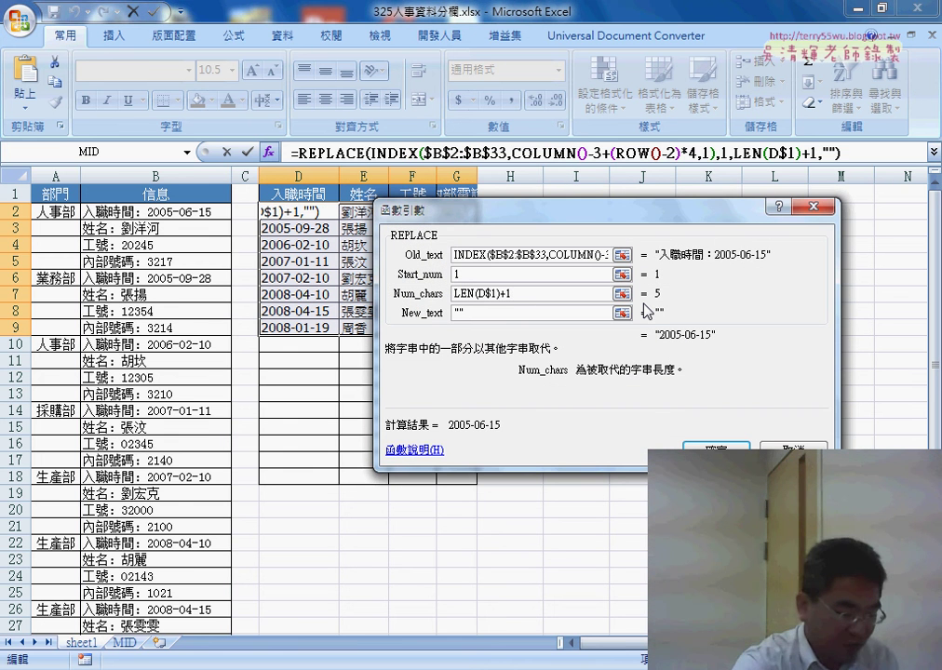